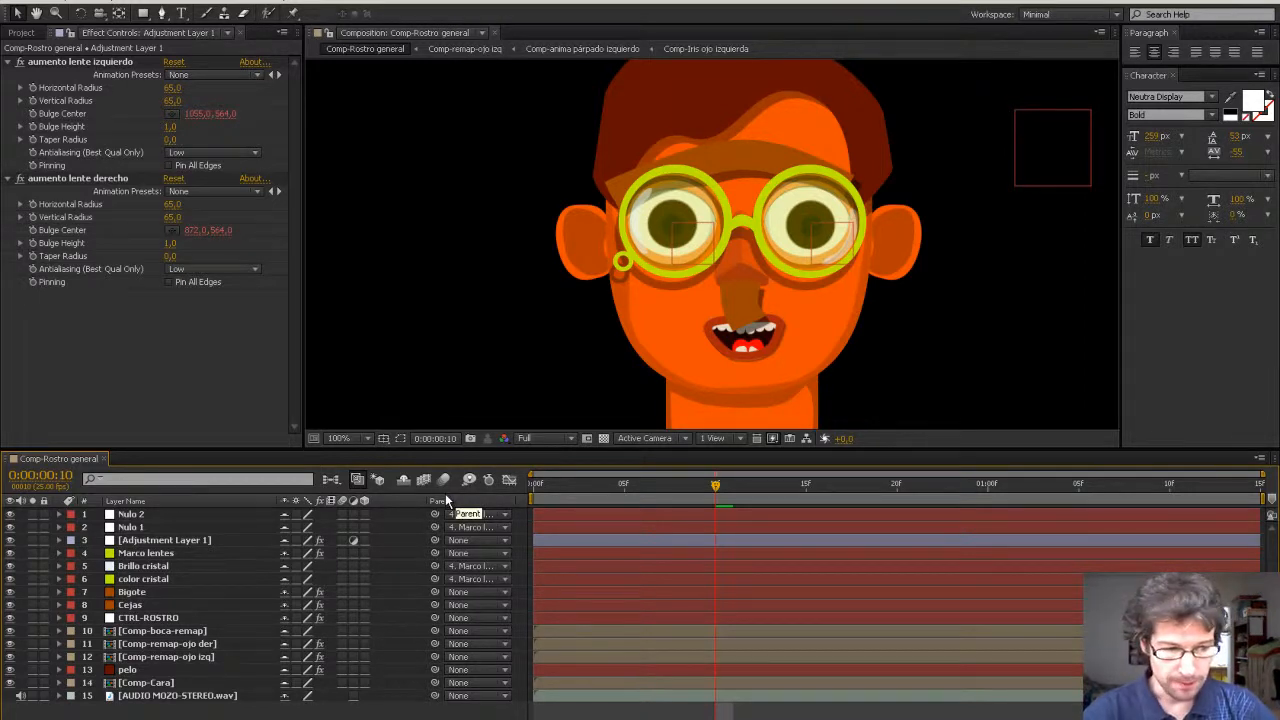
Toggle the Marco lentes layer's visibility to compare the face with and without the glasses frame.
left_click(158, 553)
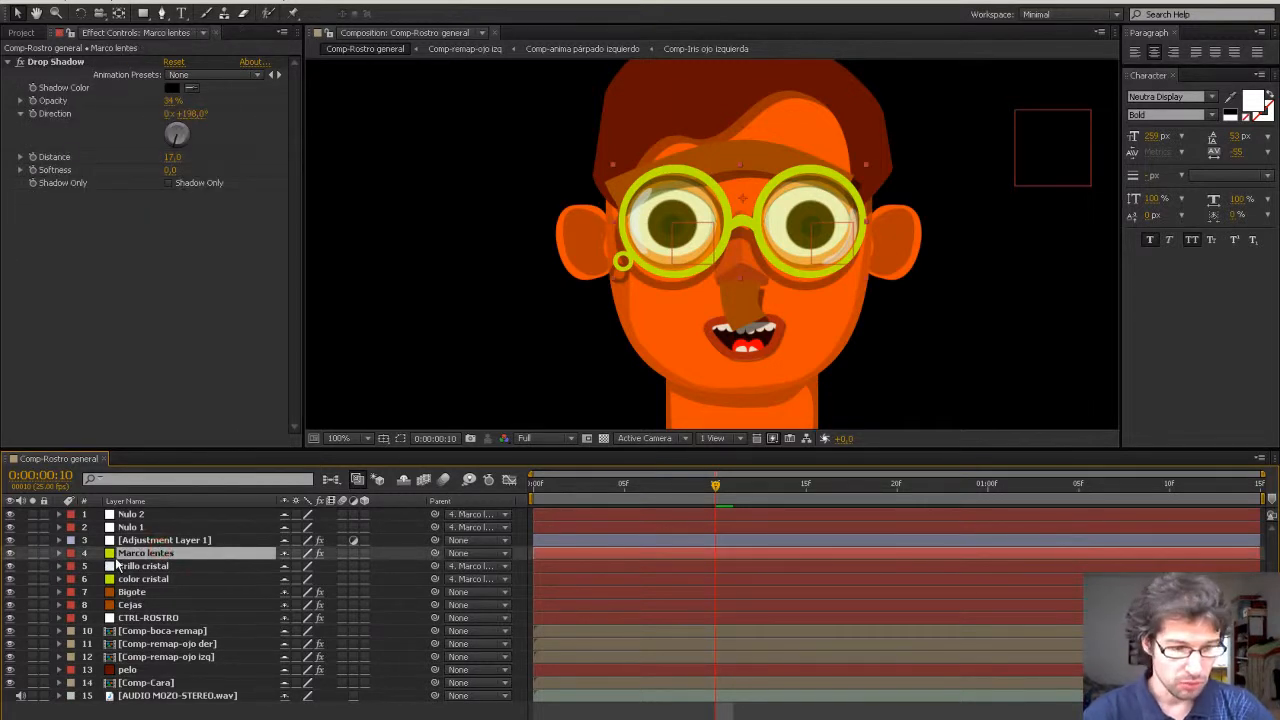
left_click(10, 553)
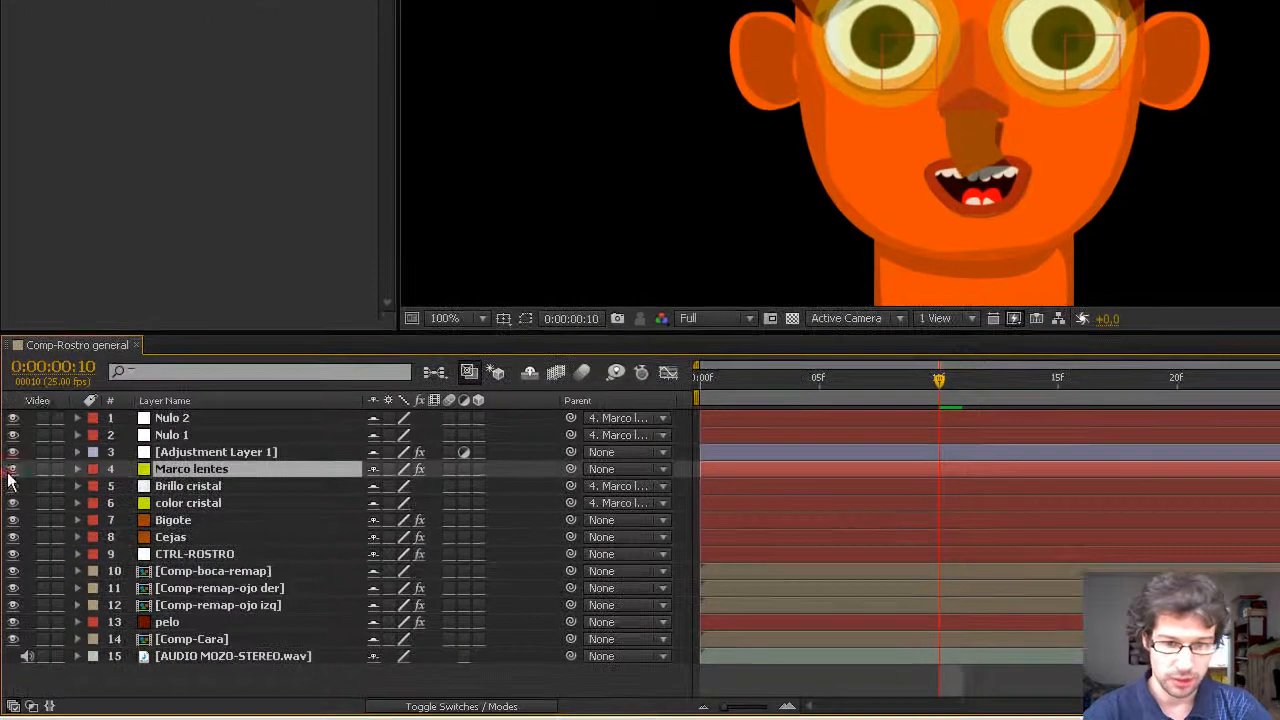
left_click(12, 470)
left_click(12, 470)
left_click(12, 470)
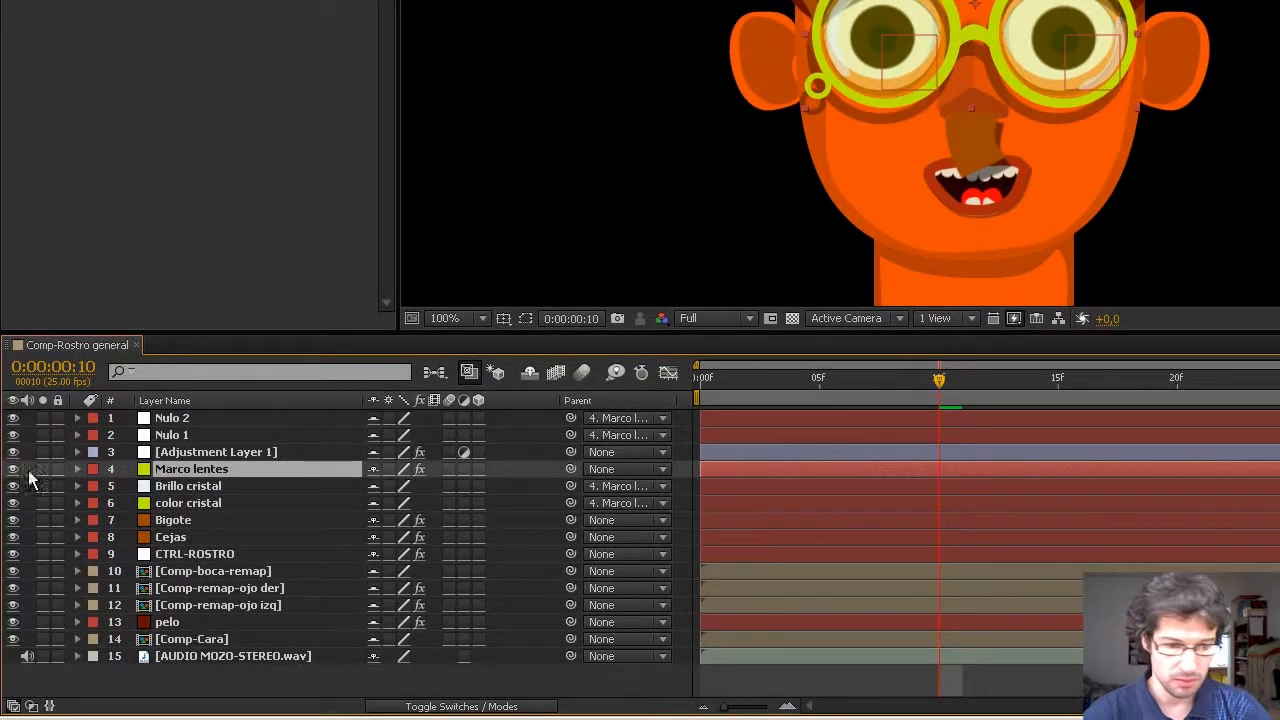
View the Marco lentes layer on its own over the transparency grid, and return to the main composition with the layer shown.
double_click(146, 469)
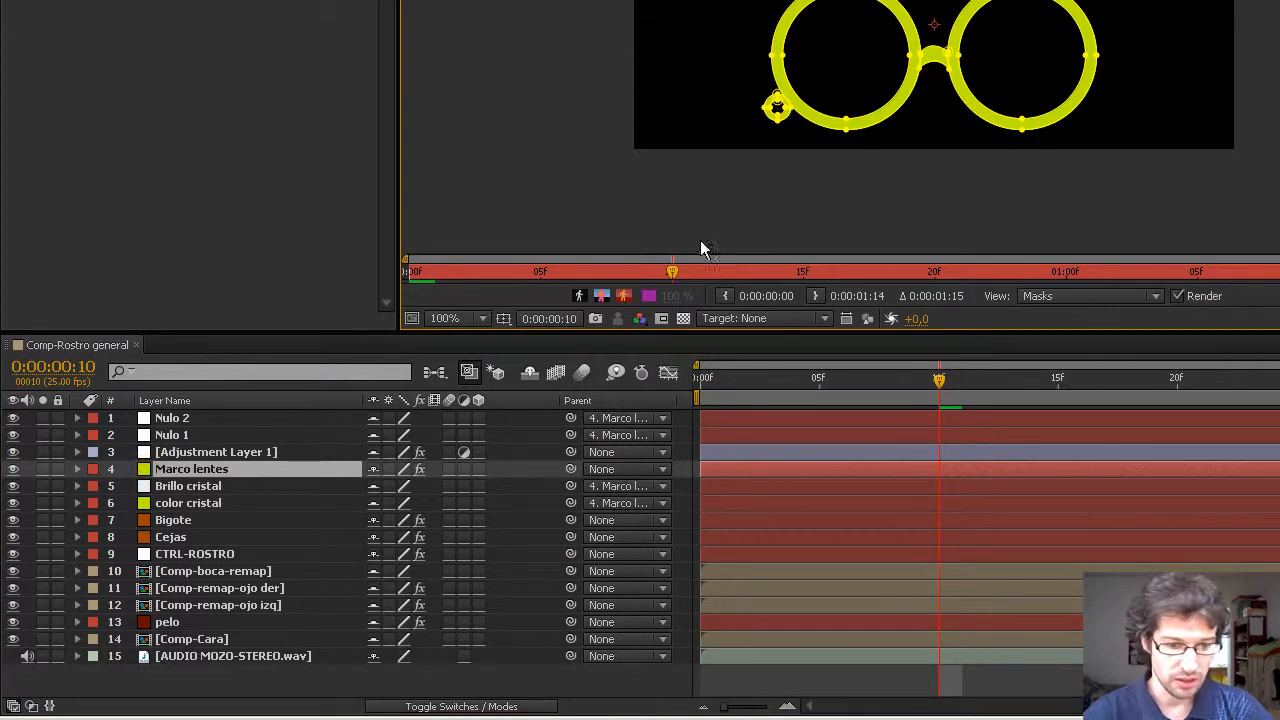
left_click(683, 318)
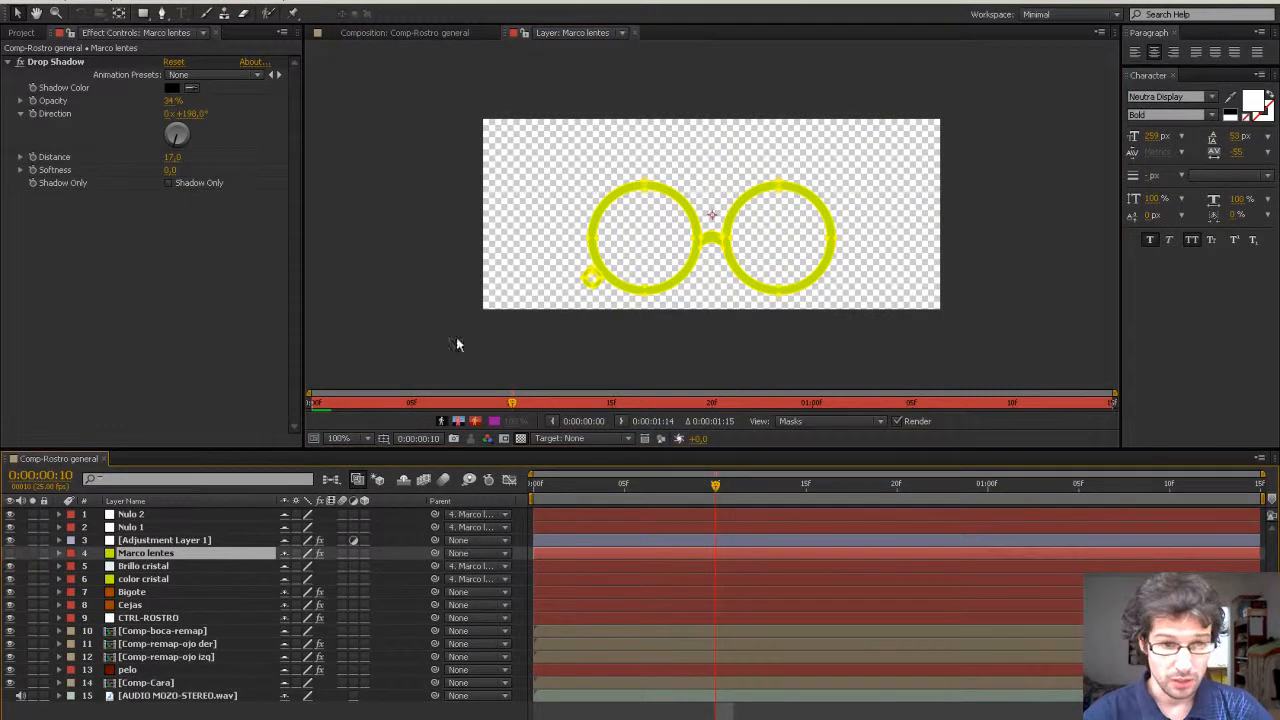
left_click(418, 34)
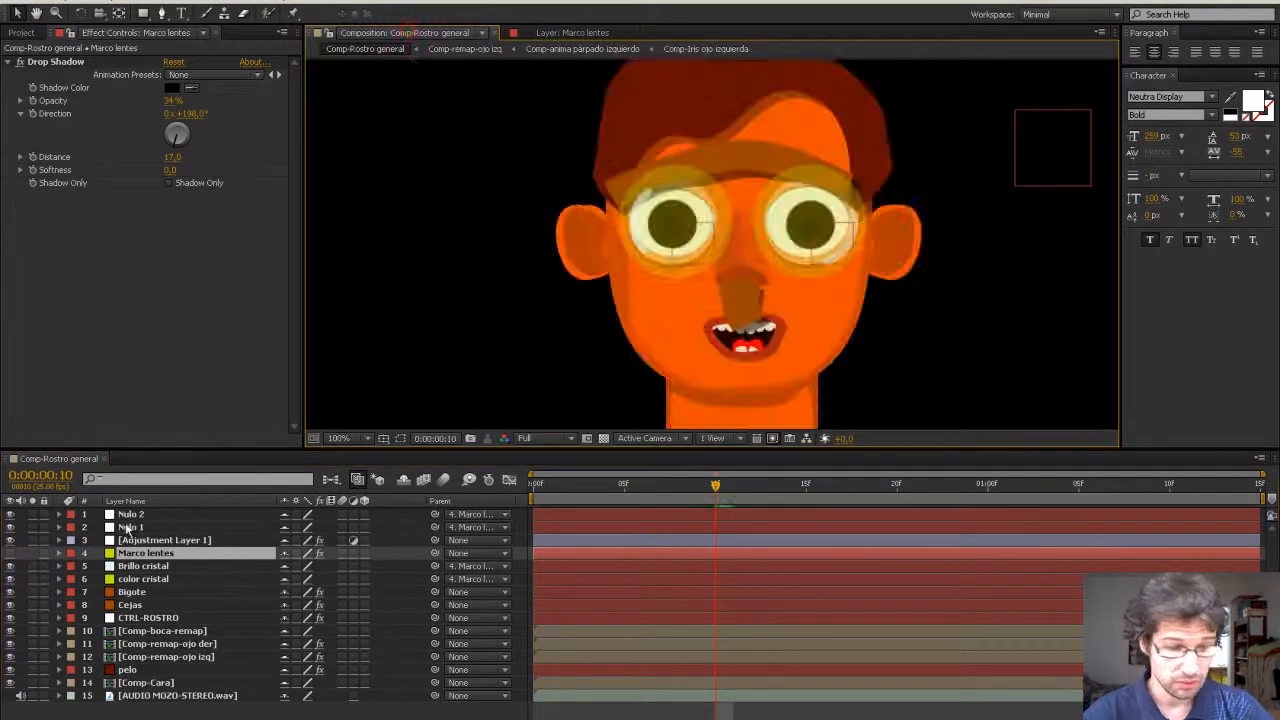
left_click(11, 553)
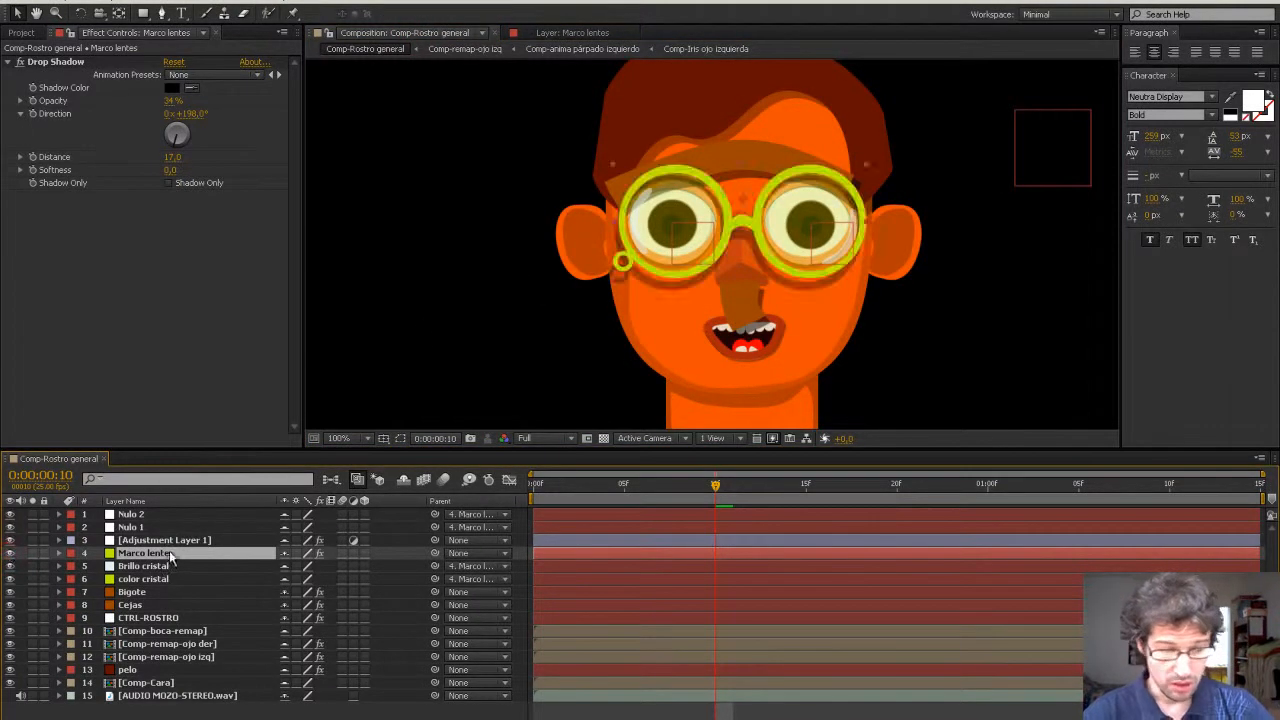
Reveal the Marco lentes layer's masks in an enlarged timeline, examine their Add and Subtract modes, and collapse the layer.
key("m")
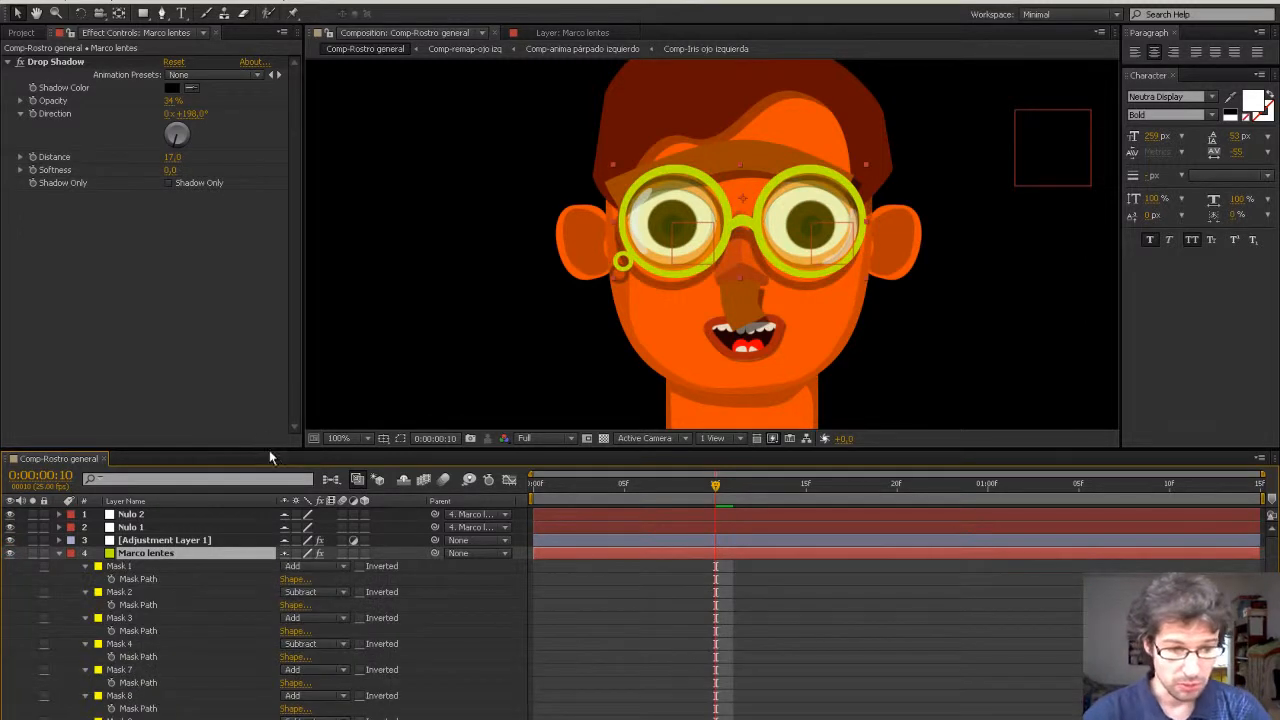
left_click_drag(272, 449, 466, 218)
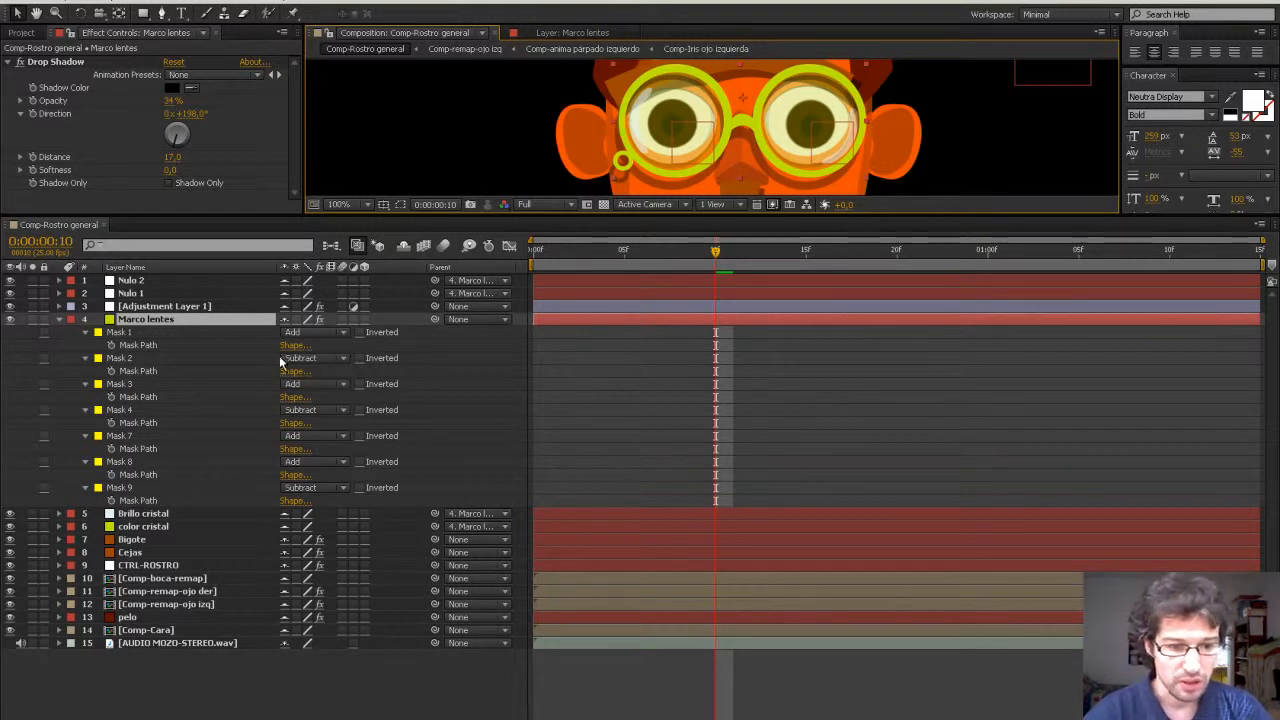
left_click(343, 358)
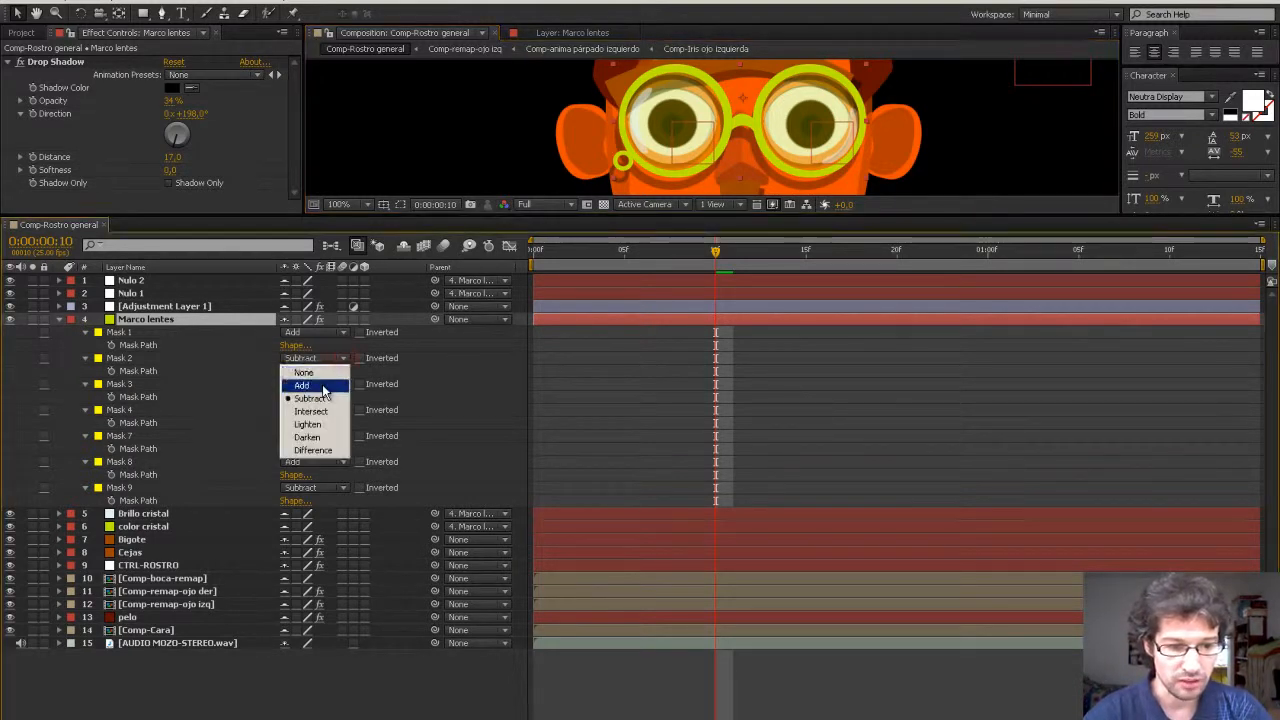
left_click(253, 368)
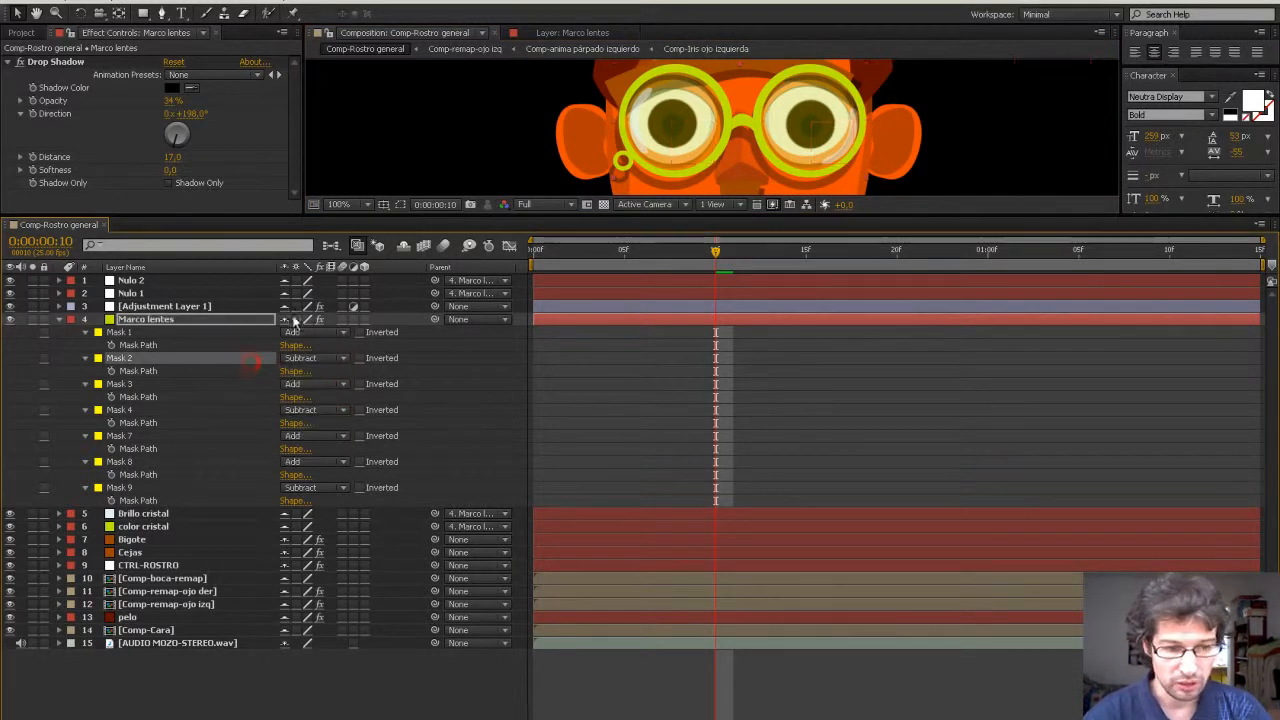
left_click(343, 332)
left_click(256, 384)
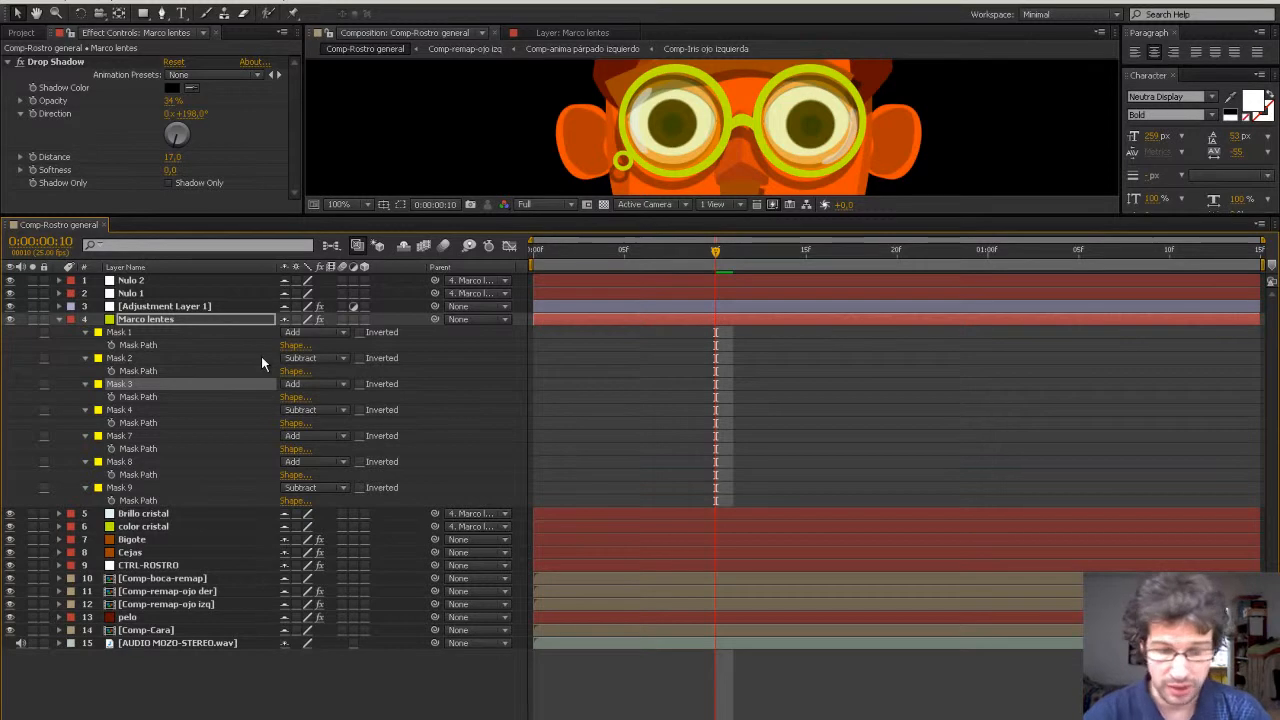
left_click(198, 319)
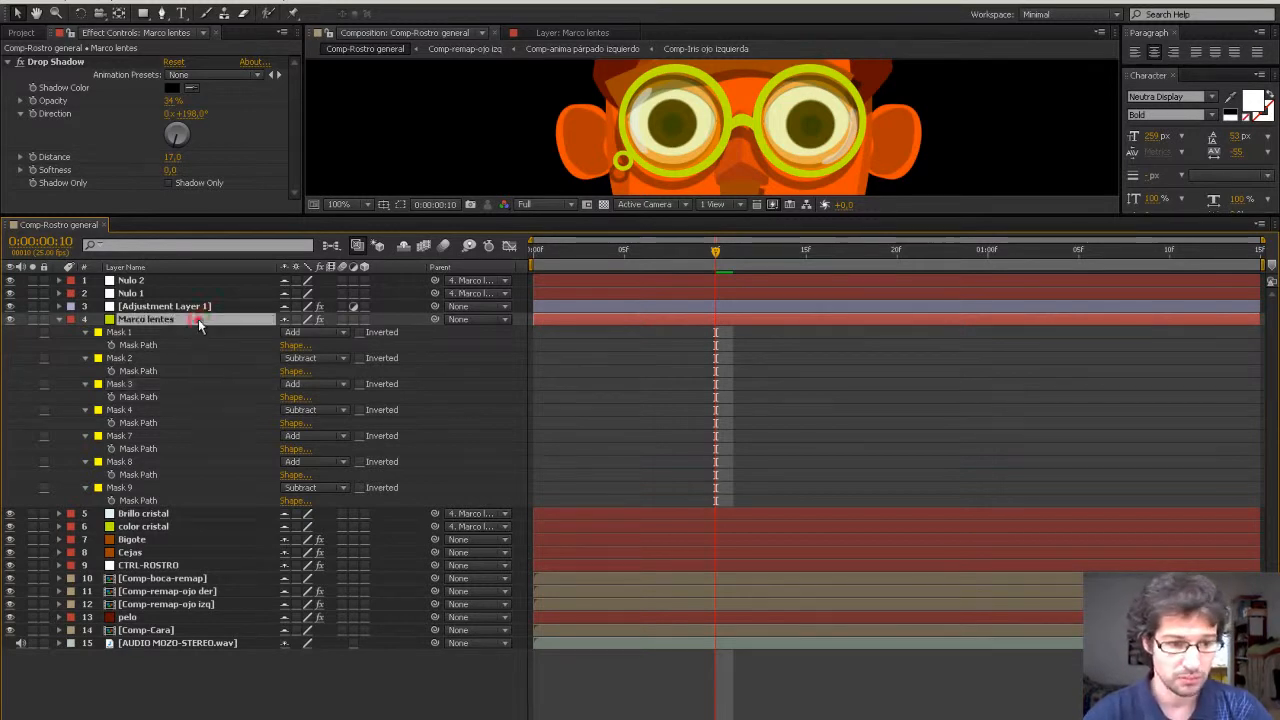
left_click(58, 321)
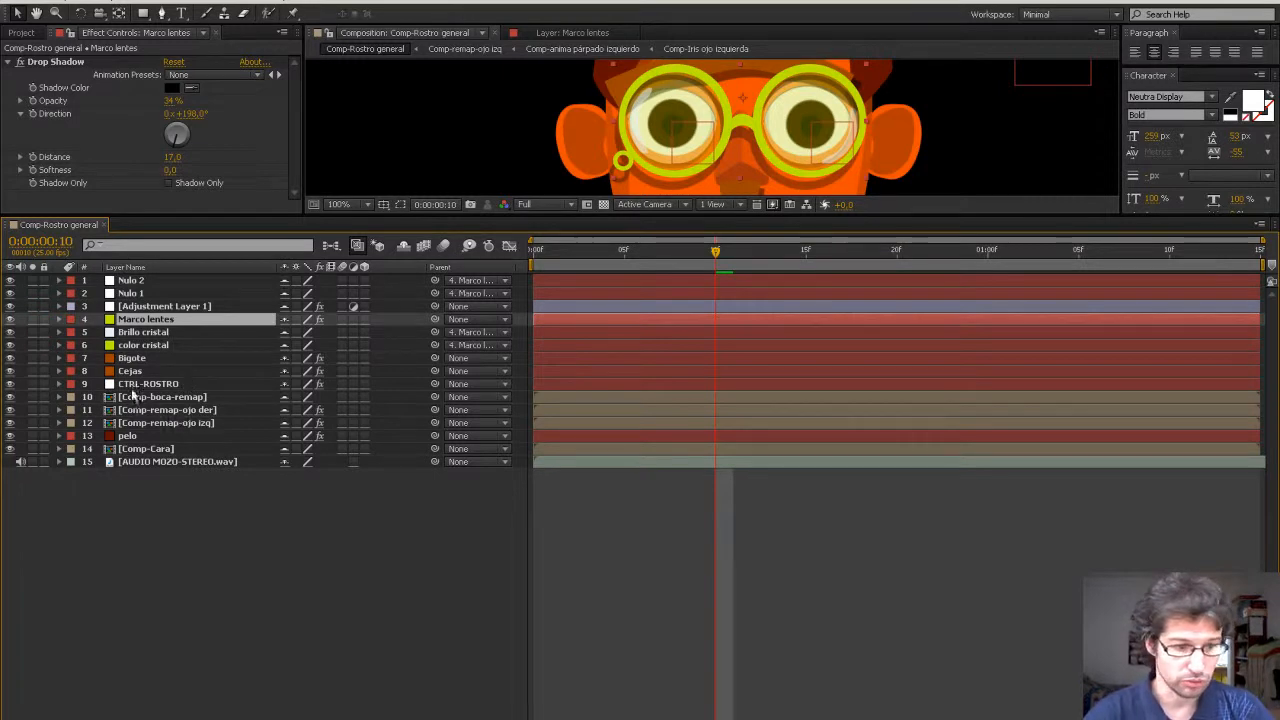
Toggle the color cristal layer's visibility to examine how it tints the lenses, with the composition view enlarged.
left_click(143, 347)
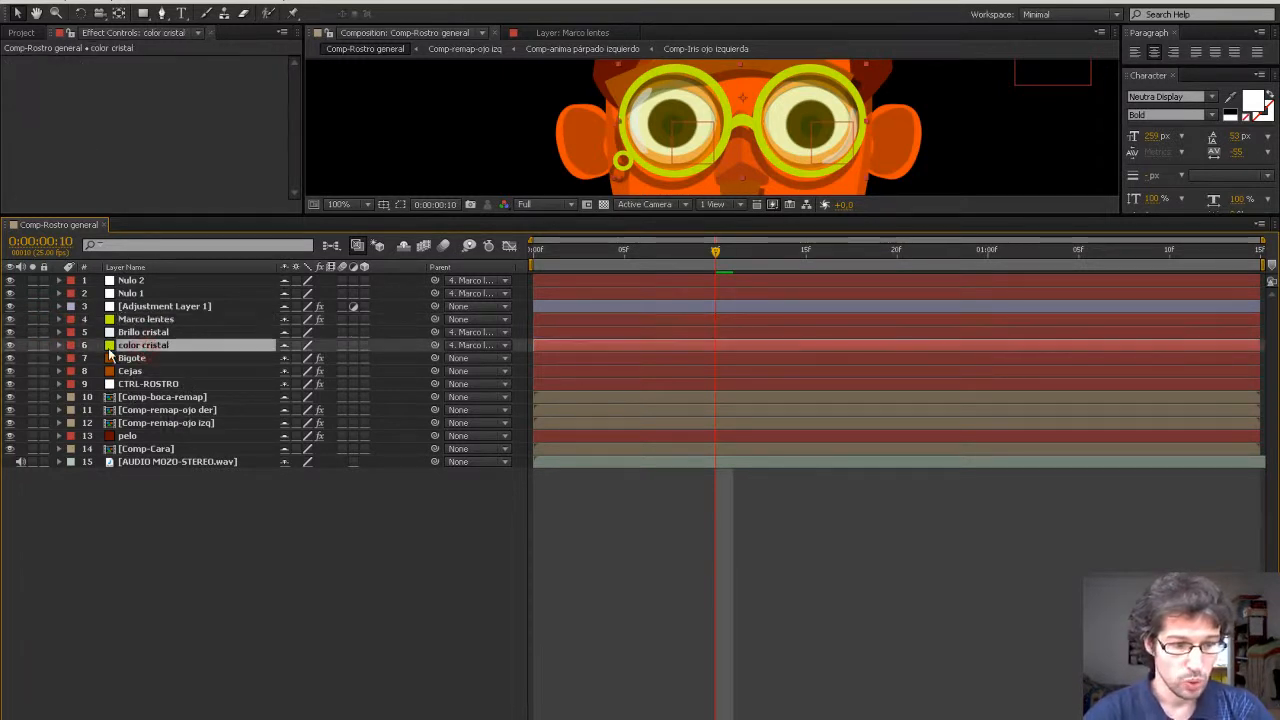
left_click(10, 345)
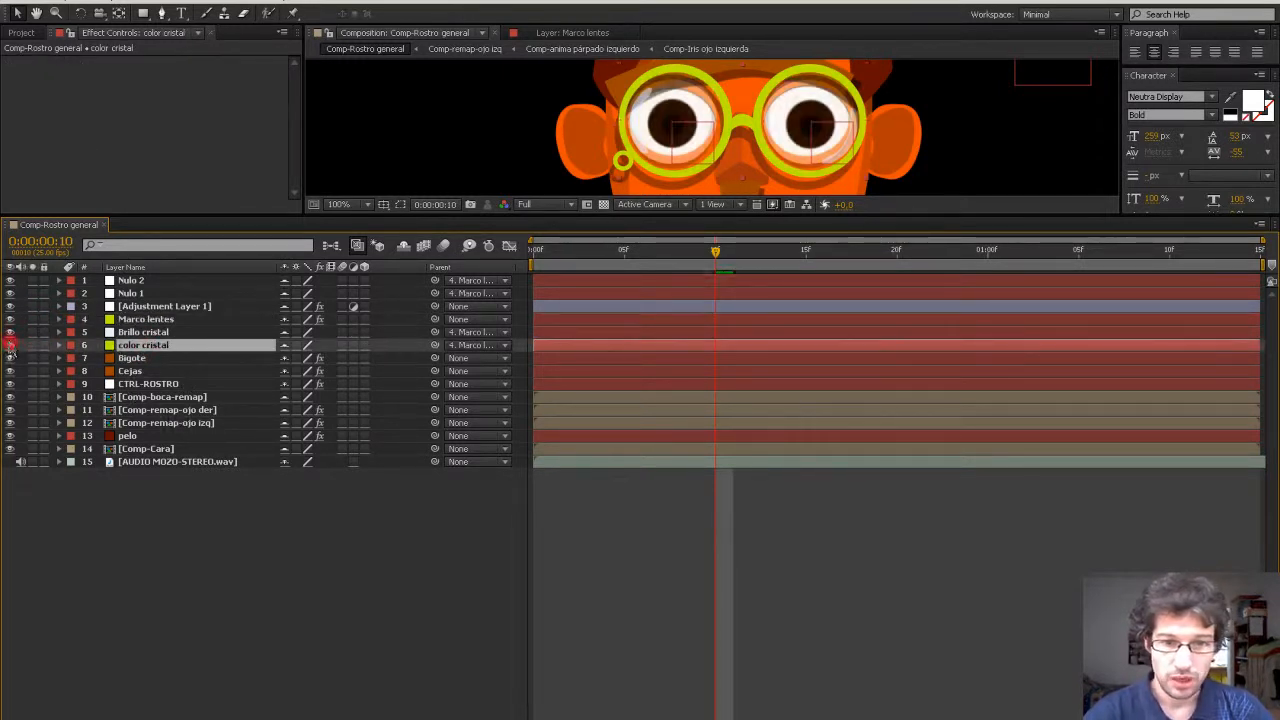
left_click(10, 345)
left_click_drag(560, 216, 544, 334)
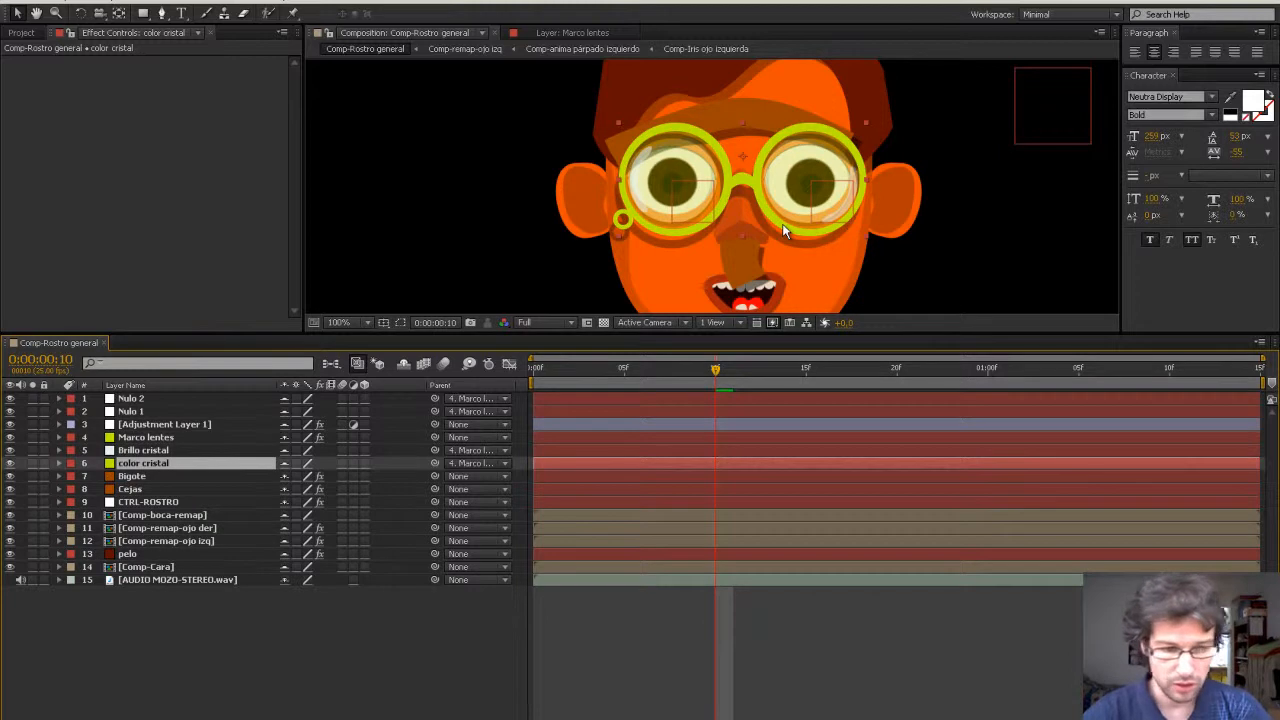
left_click(10, 464)
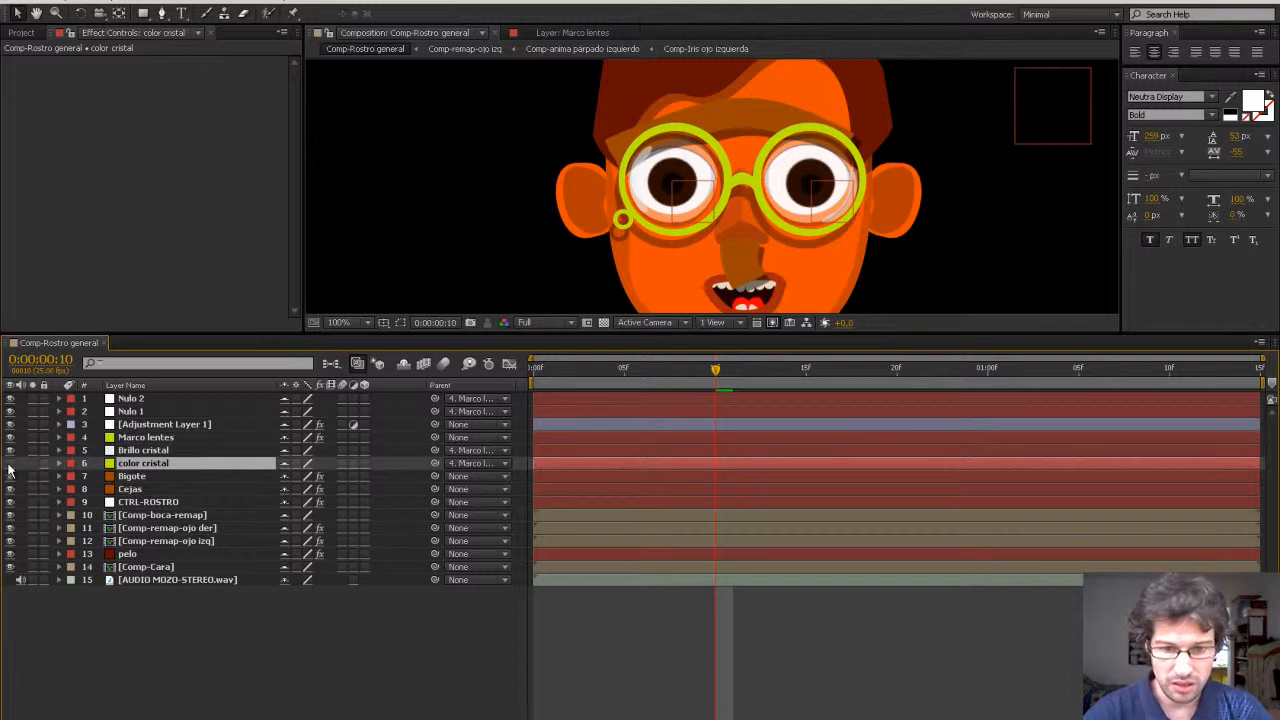
left_click(10, 464)
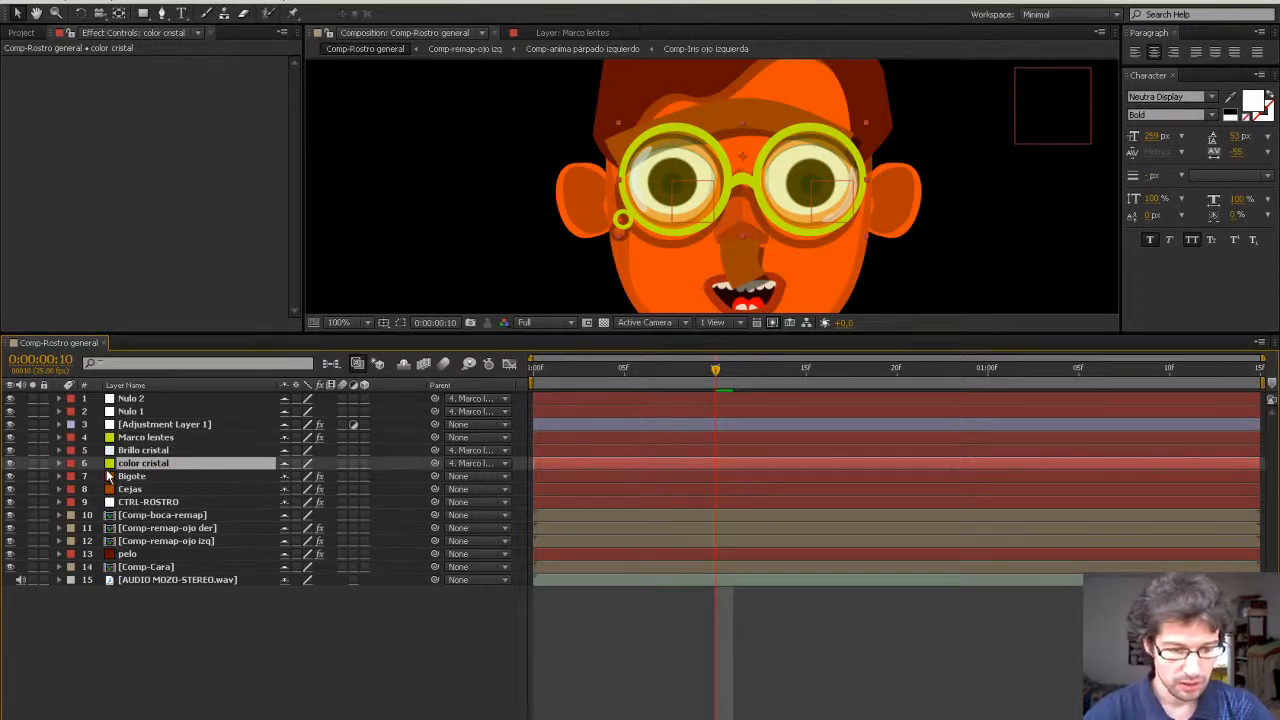
Try the color cristal layer at 100% opacity, restore it to 29%, and collapse the layer.
key("t")
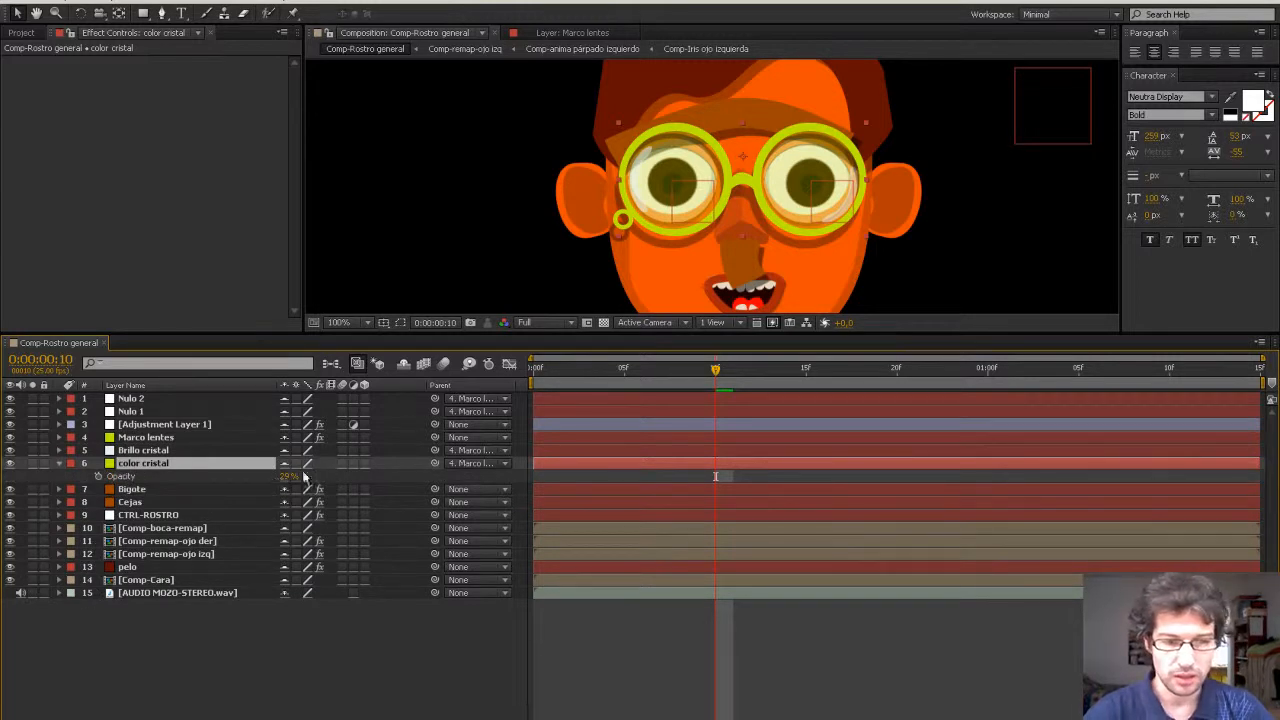
mouse_move(288, 477)
left_mouse_down()
mouse_move(270, 476)
mouse_move(343, 473)
left_mouse_up()
key("Return")
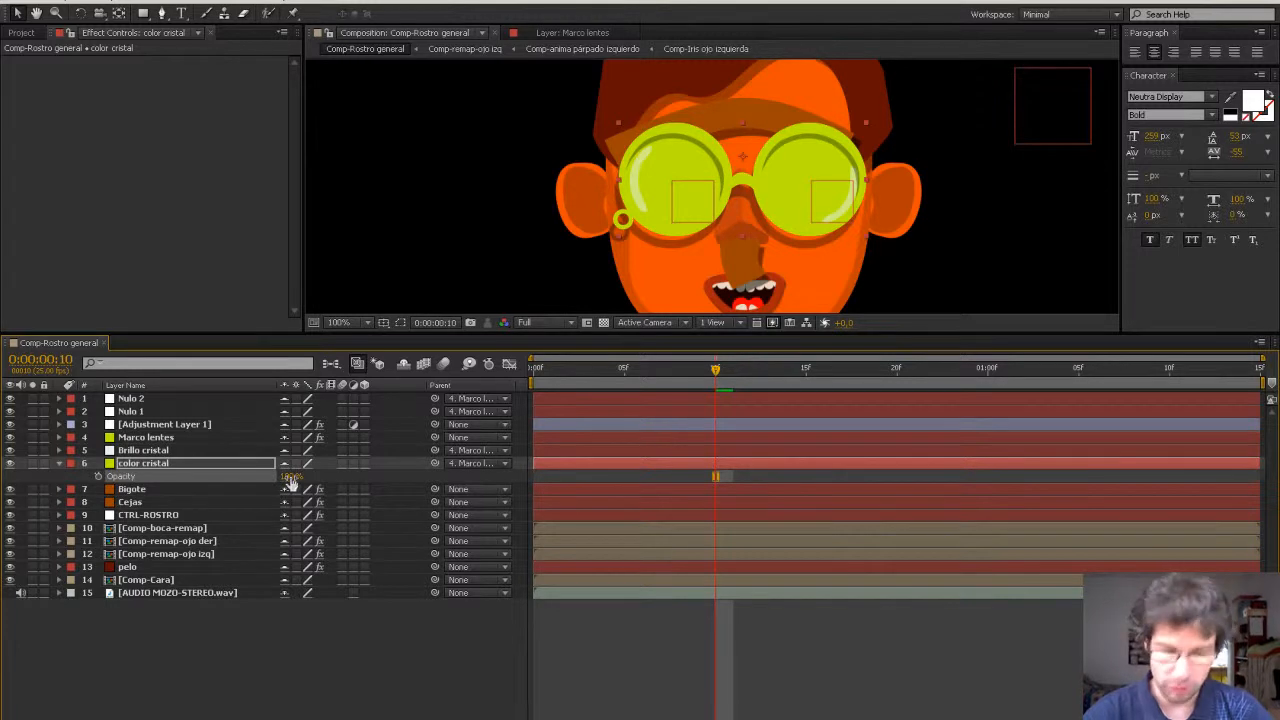
left_click_drag(288, 477, 404, 541)
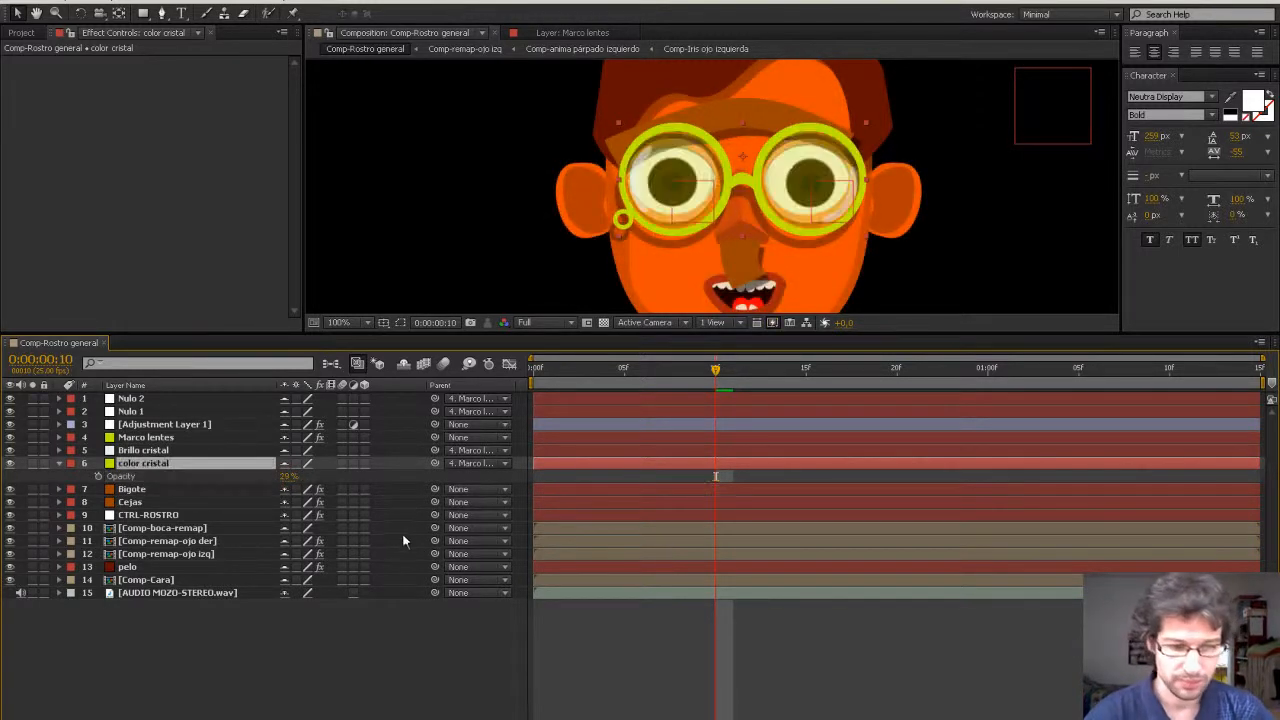
left_click(59, 465)
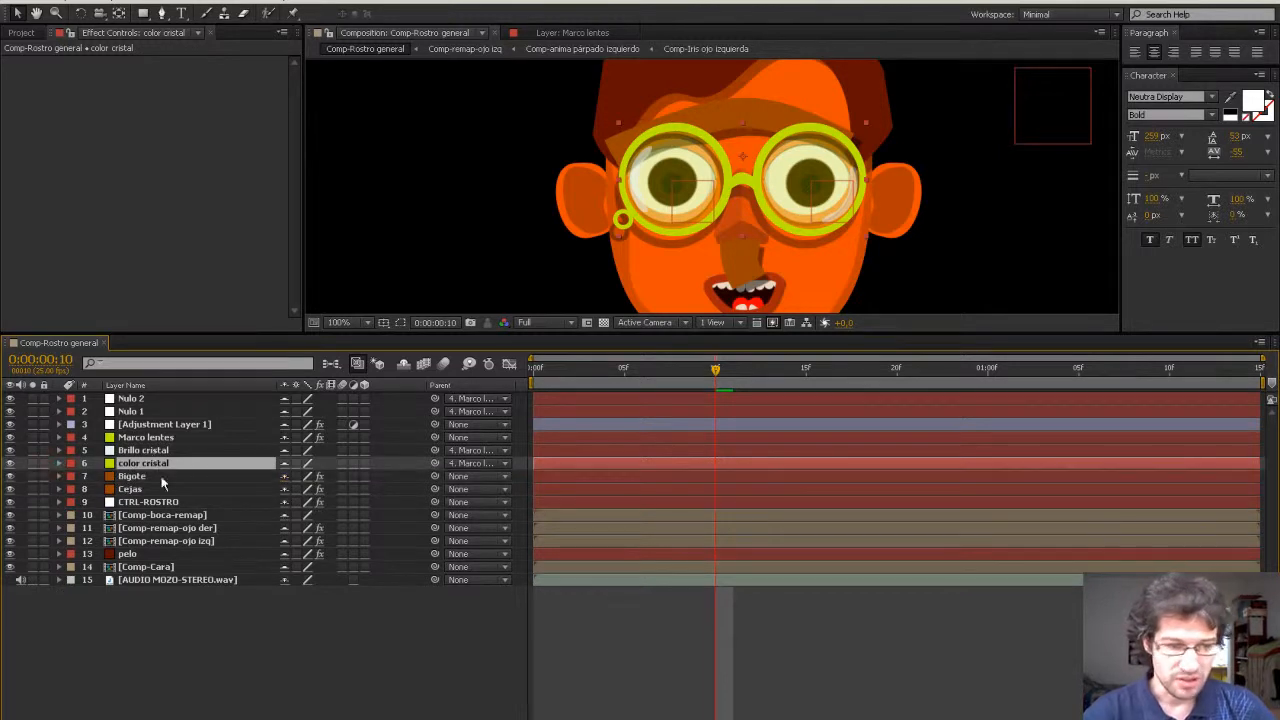
Examine the Brillo cristal layer's solid settings and colour, and toggle its visibility to check the lens highlights.
left_click(162, 451)
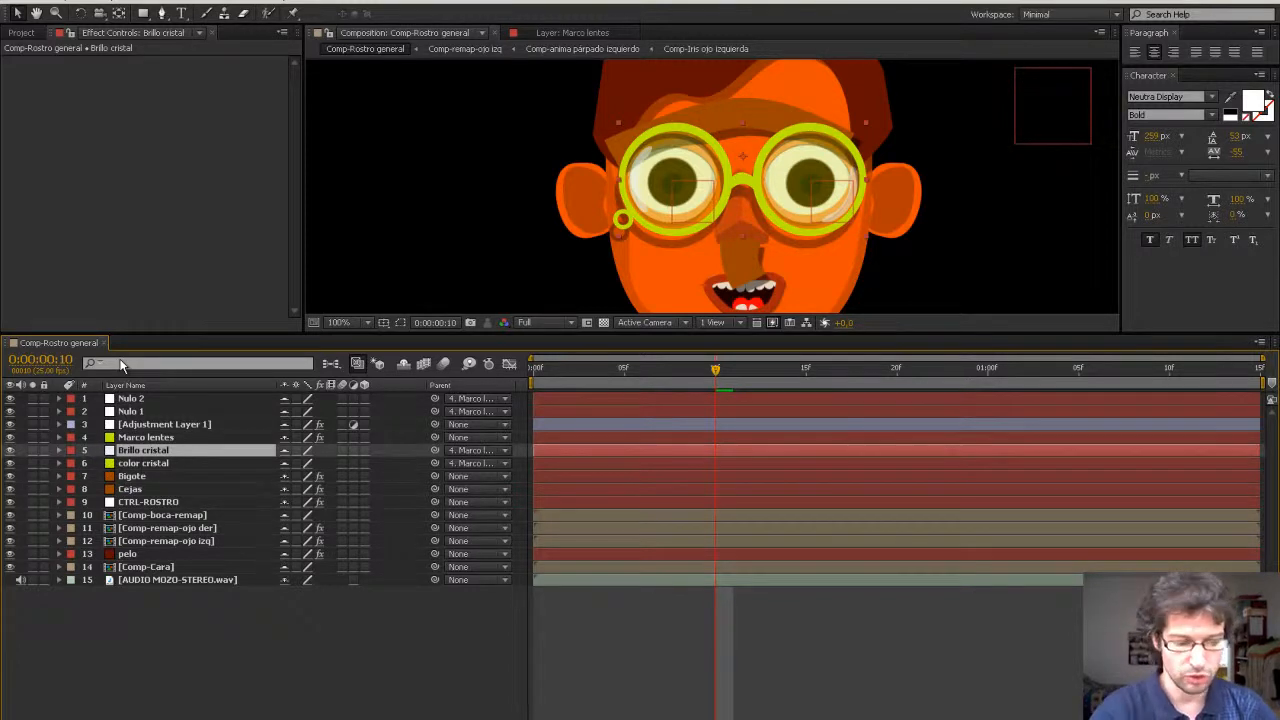
key("ctrl+shift+y")
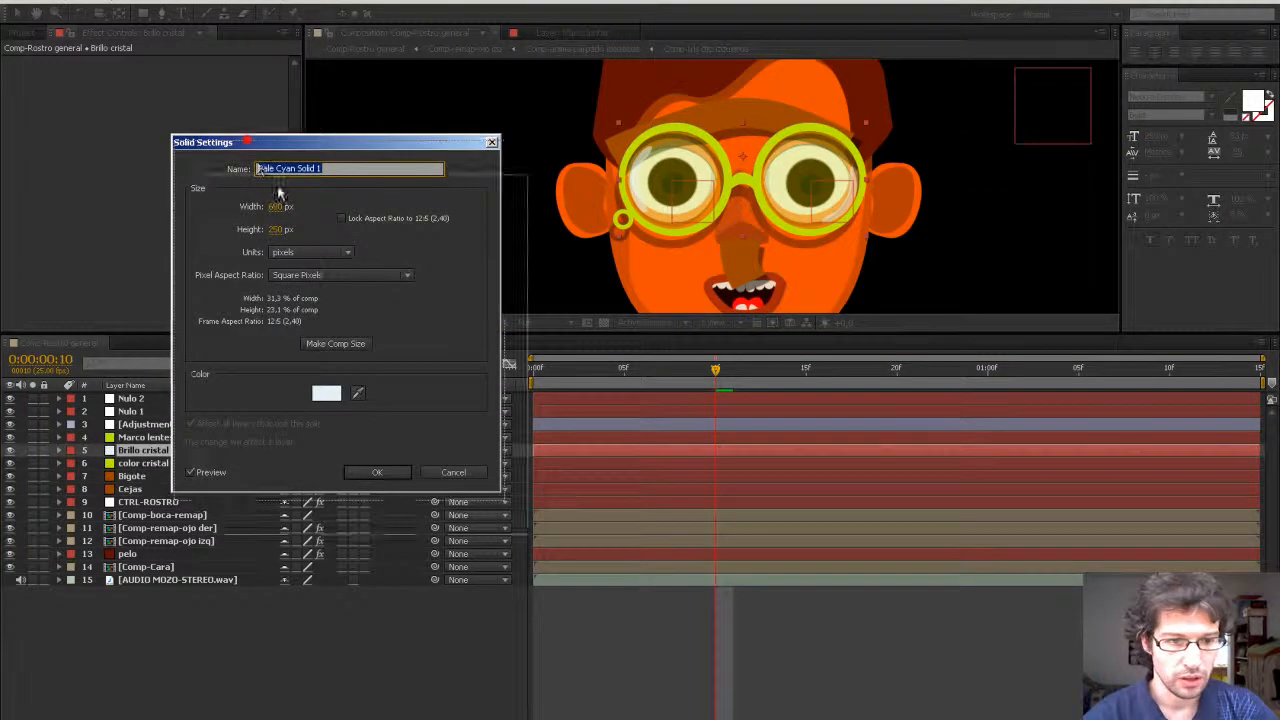
left_click_drag(244, 142, 312, 250)
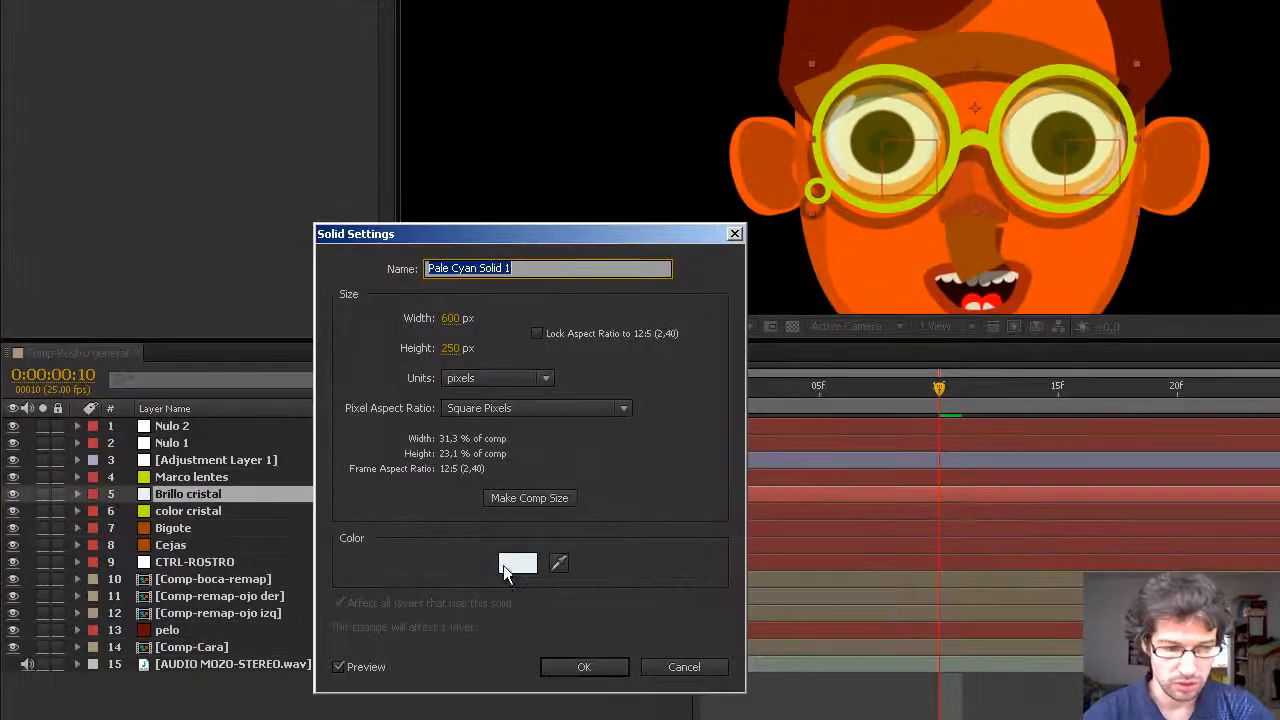
left_click(434, 522)
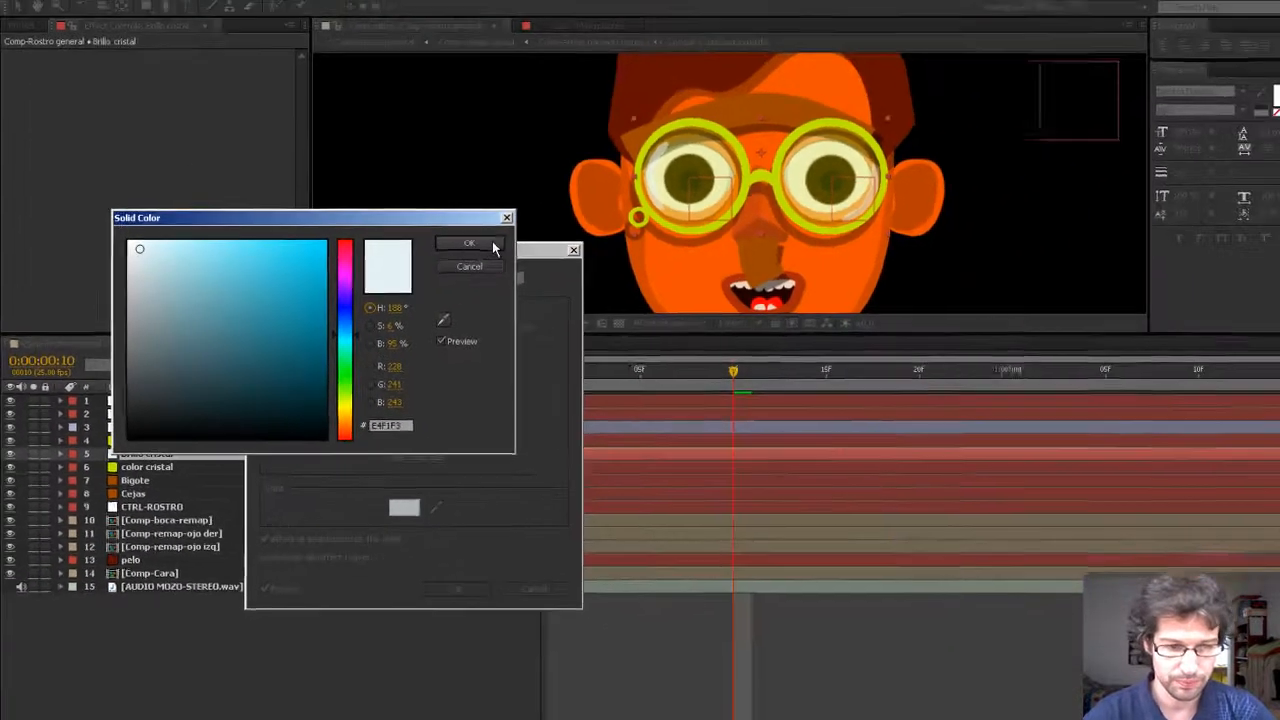
left_click(491, 245)
left_click(456, 589)
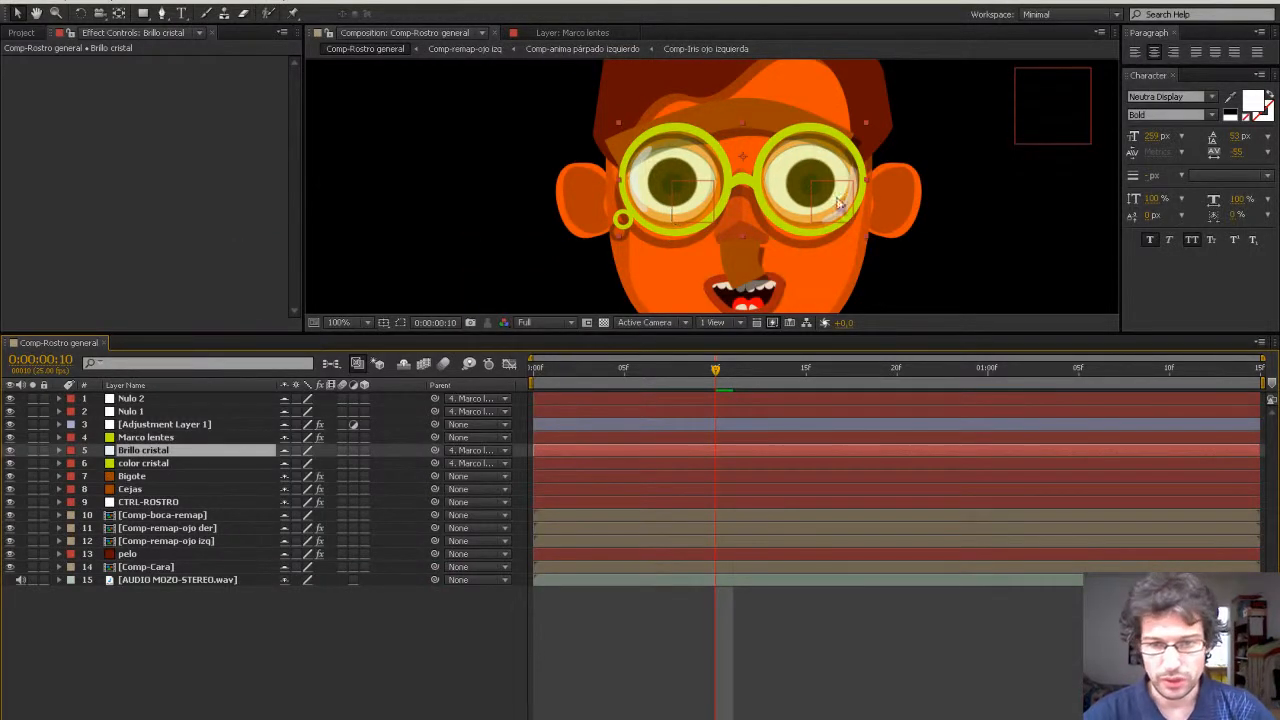
left_click(10, 450)
left_click(10, 450)
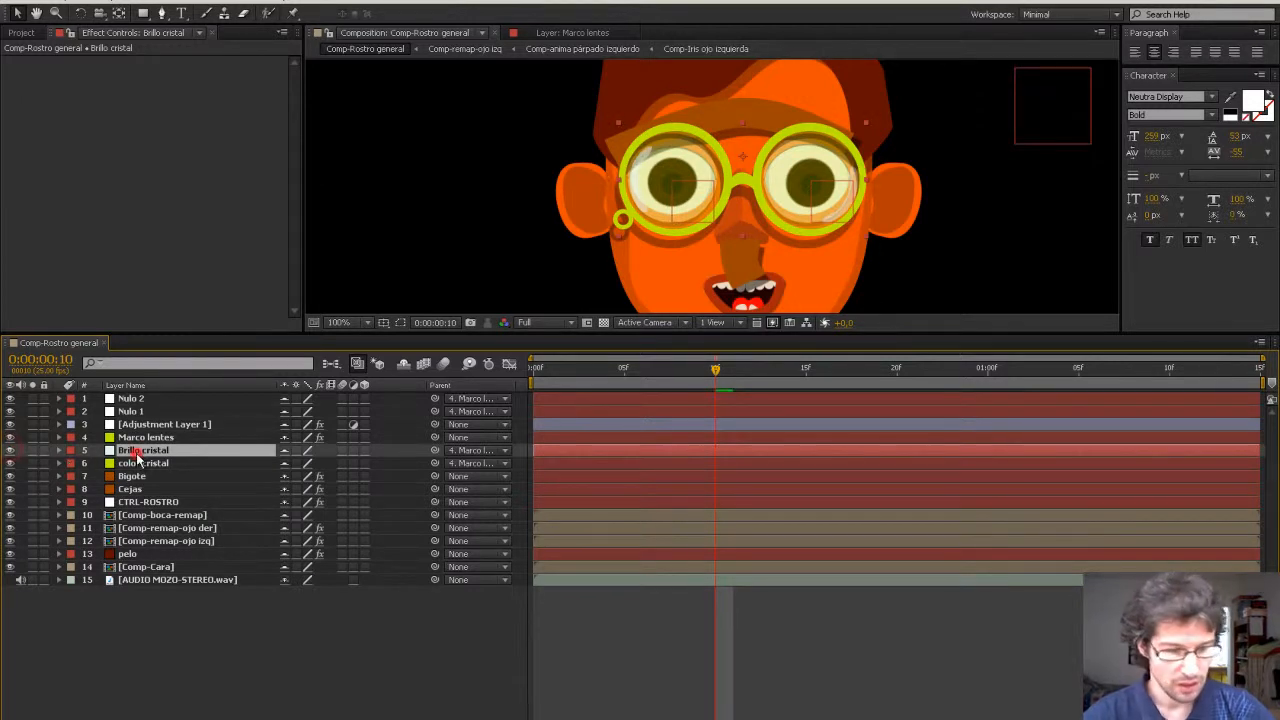
Try the Brillo cristal layer at 100% opacity, bring it back to 58%, and collapse the layer.
key("t")
key("alt+shift+t")
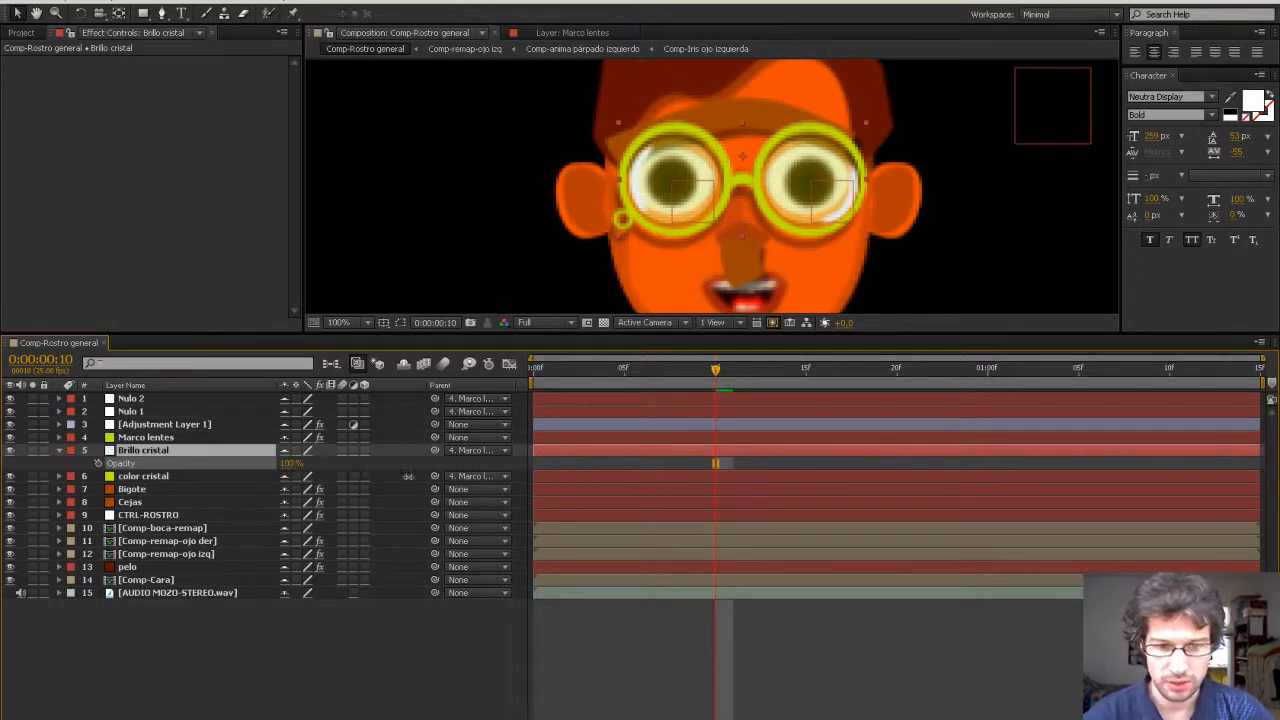
key("Return")
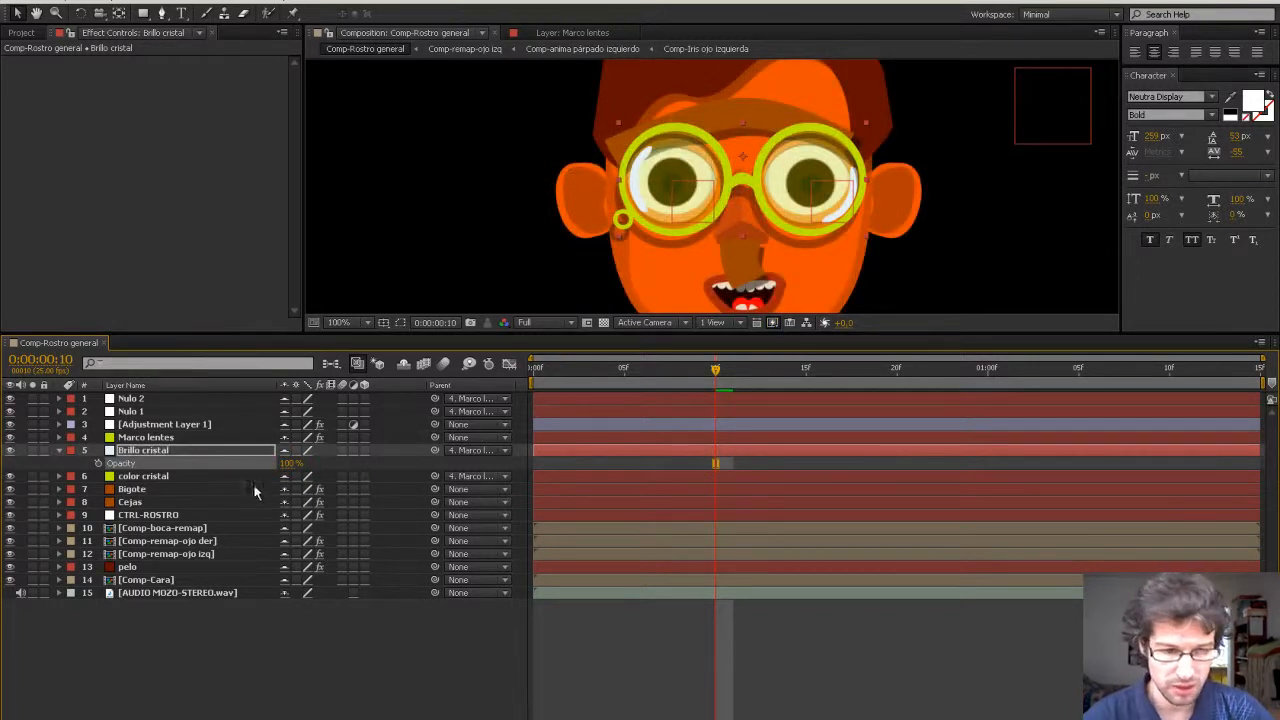
left_click_drag(292, 463, 278, 463)
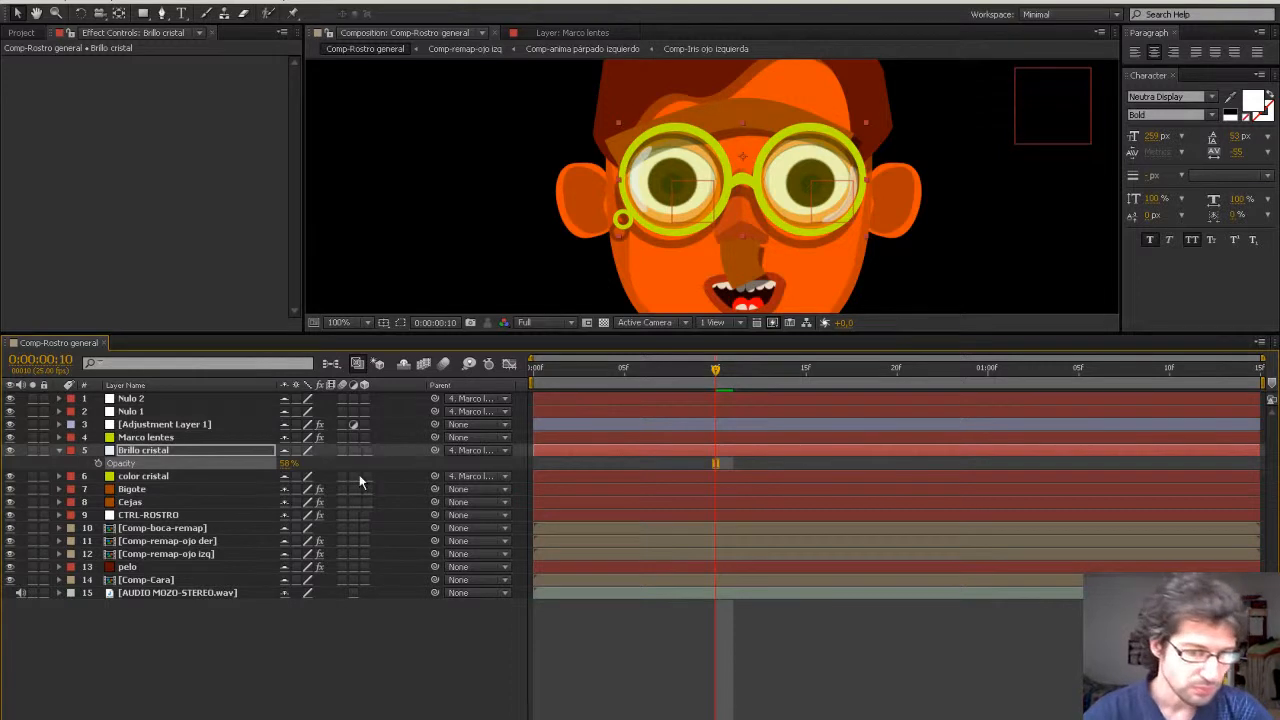
left_click(59, 451)
Examine the aumento lente izquierdo and aumento lente derecho bulge effects on Adjustment Layer 1 and look through the available effect categories.
left_click(140, 440)
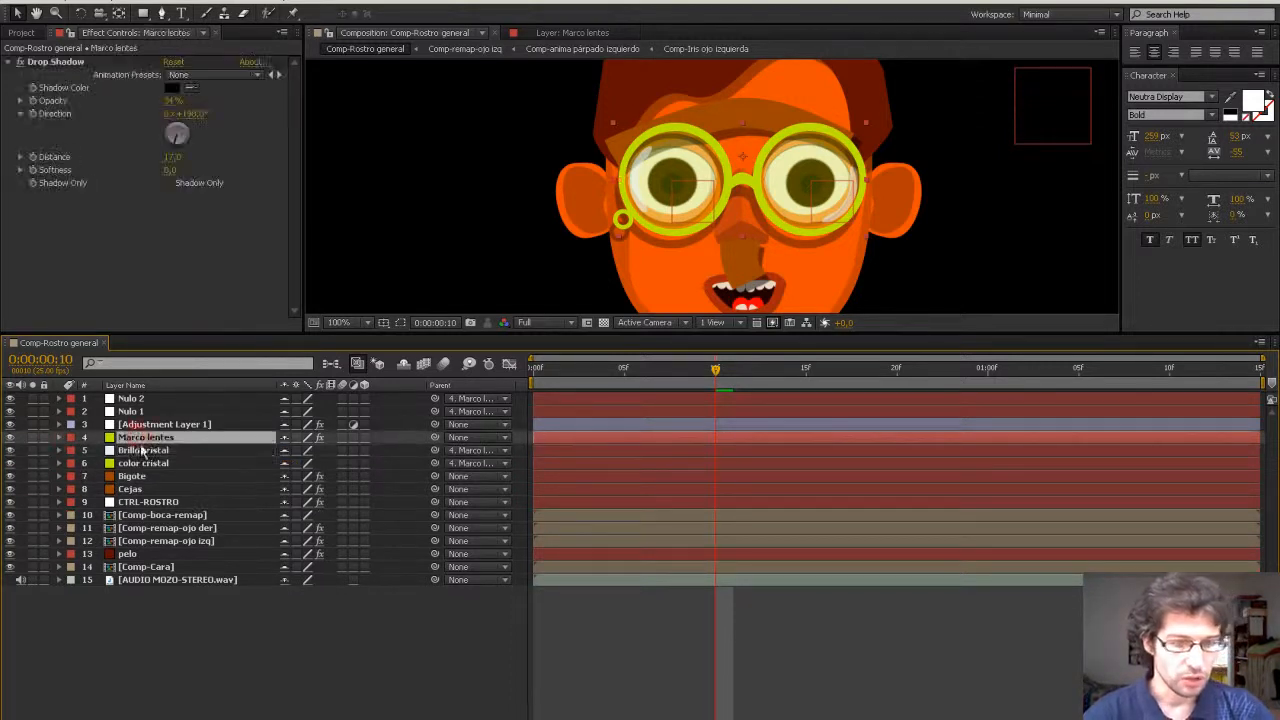
left_click(168, 425)
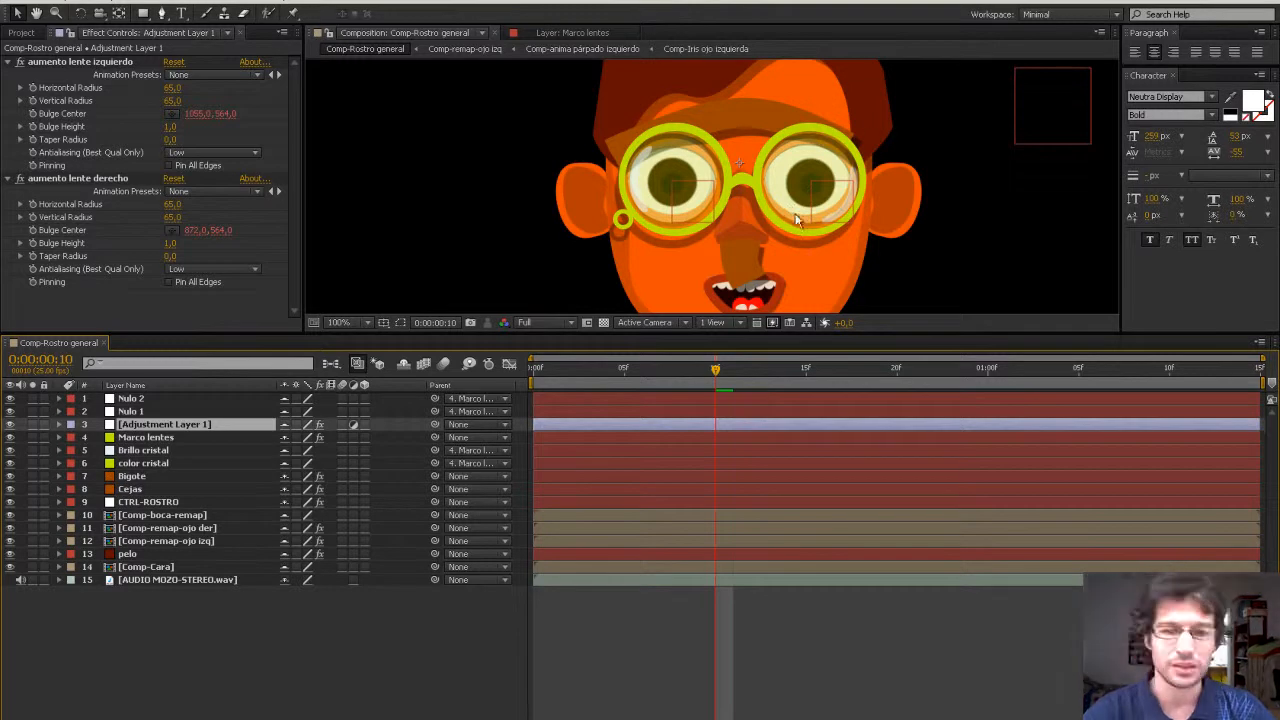
left_click(72, 62)
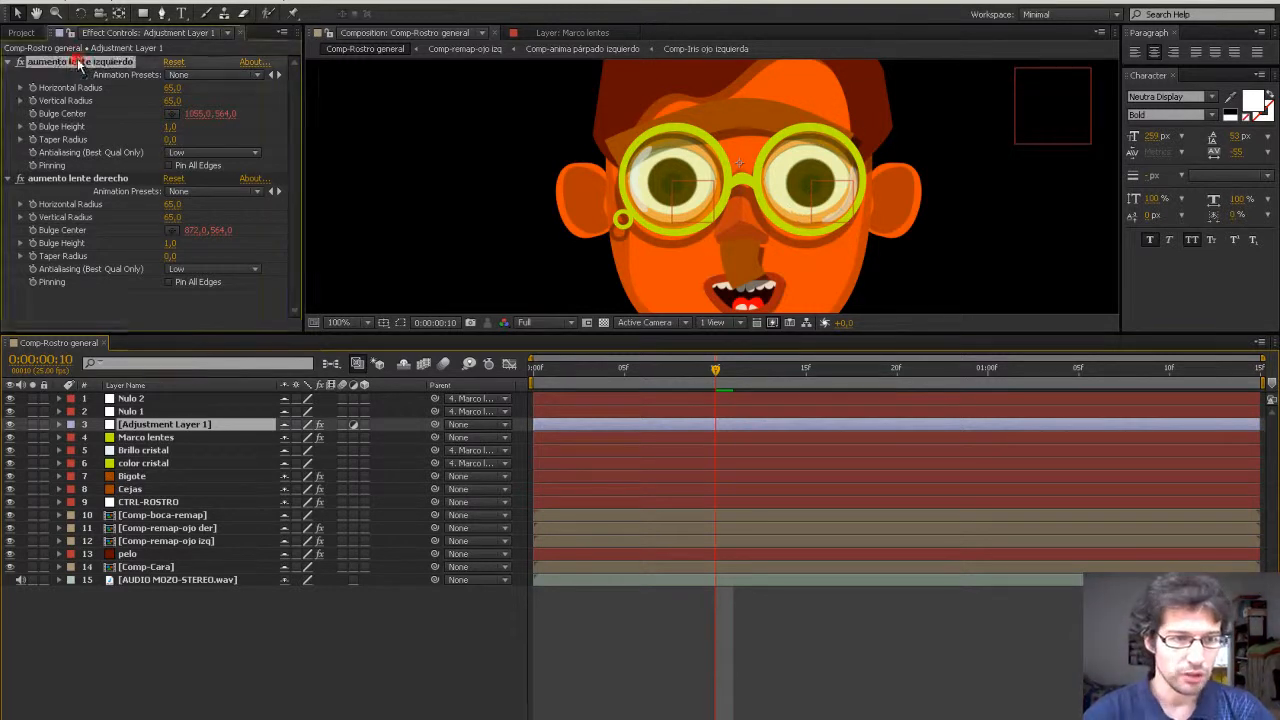
left_click(145, 3)
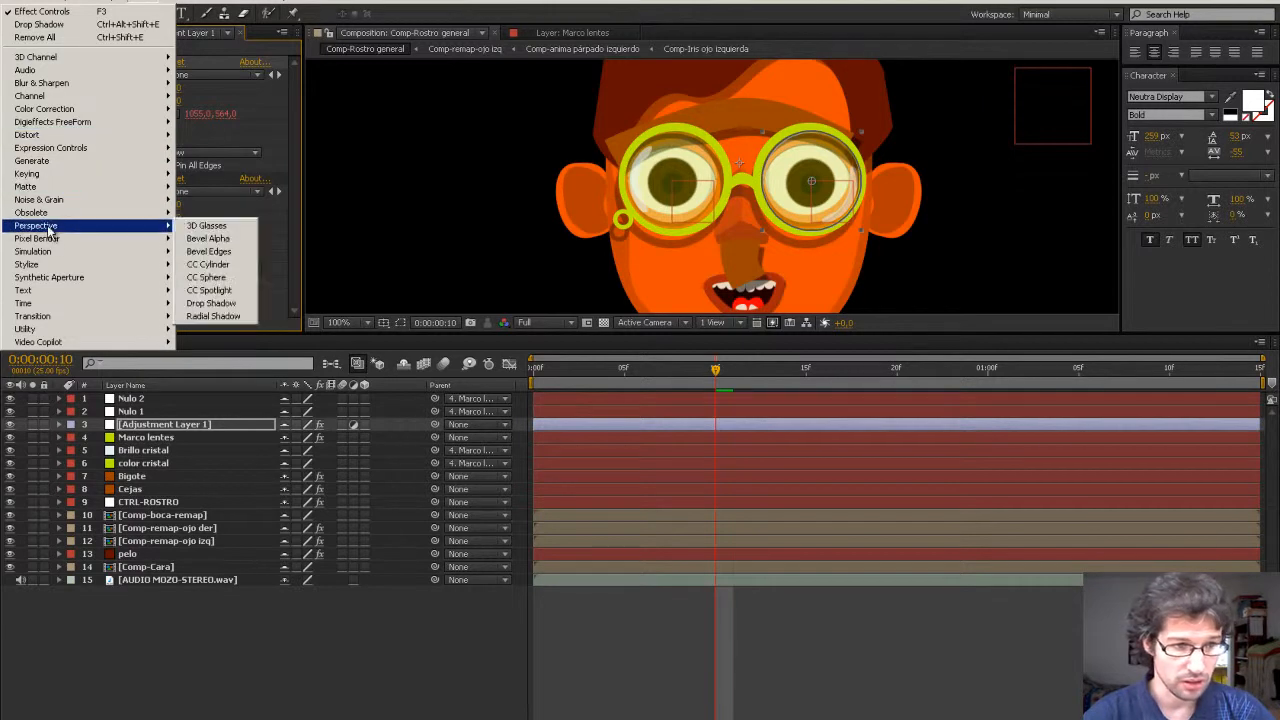
mouse_move(36, 202)
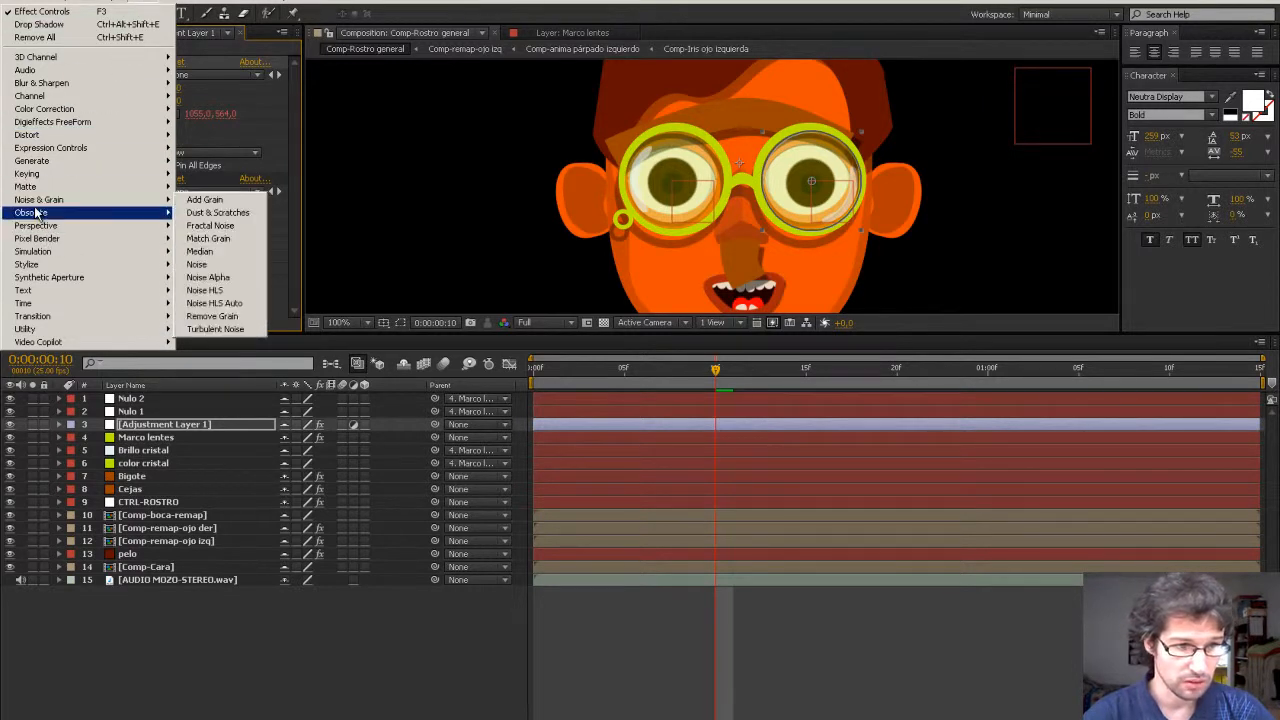
mouse_move(96, 137)
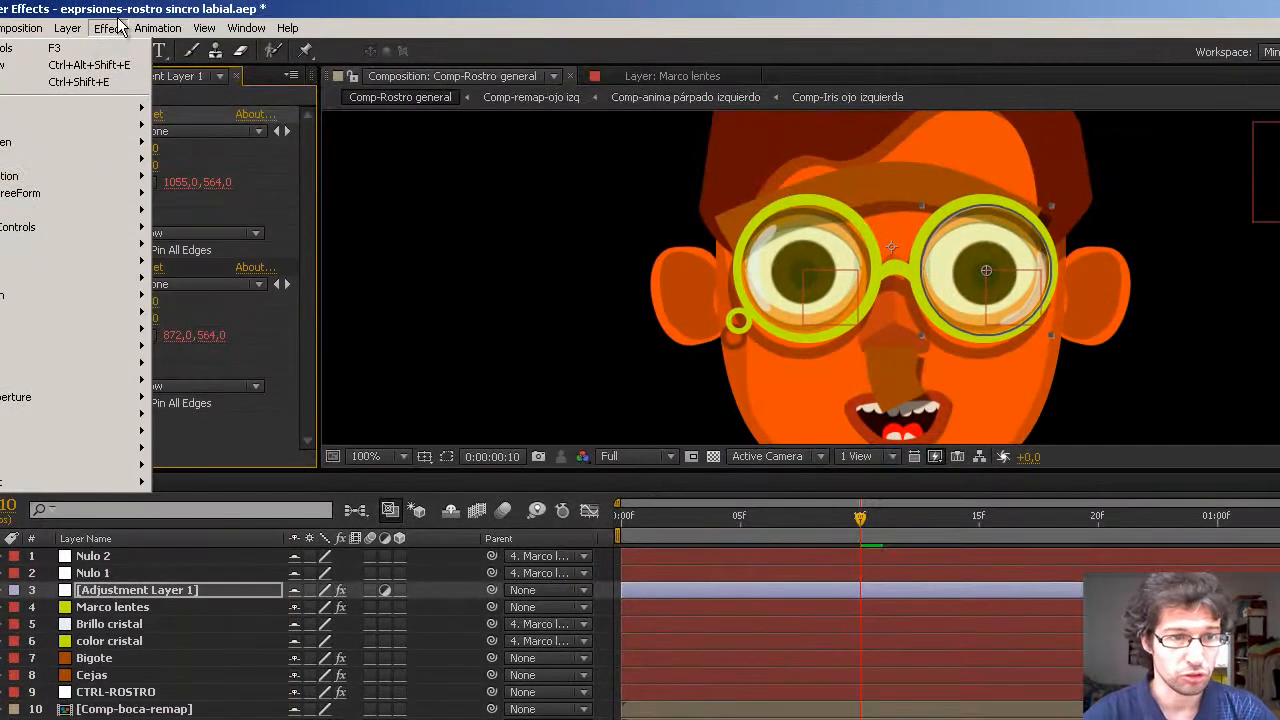
left_click(113, 33)
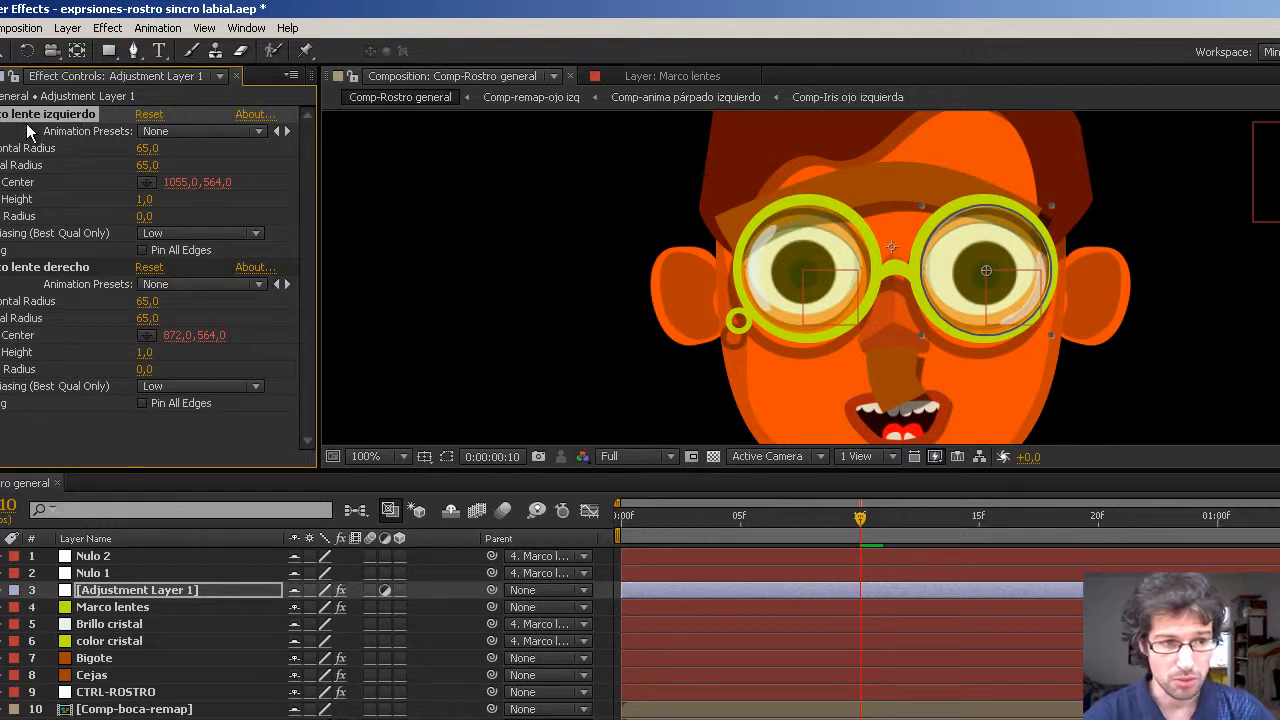
left_click(66, 268)
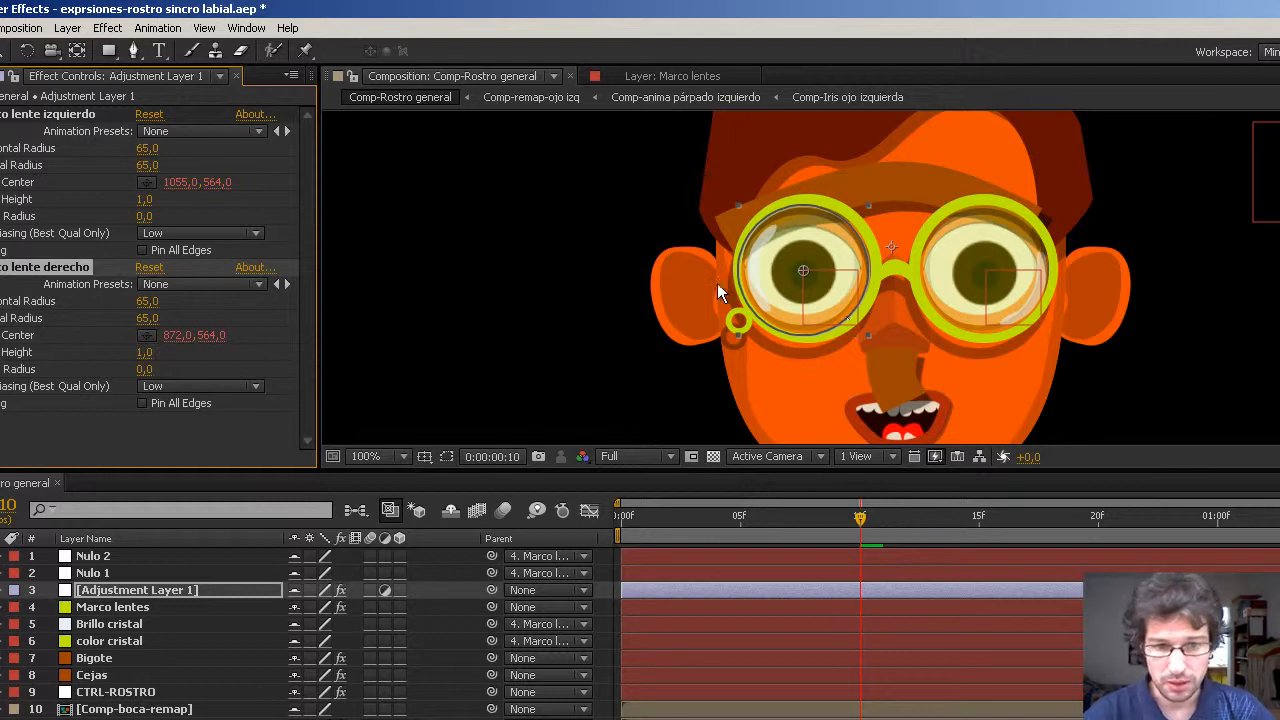
Nudge the Nulo 2 null slightly within its lens so the aumento lente derecho bulge center moves to 875.5, 563.5.
key("period")
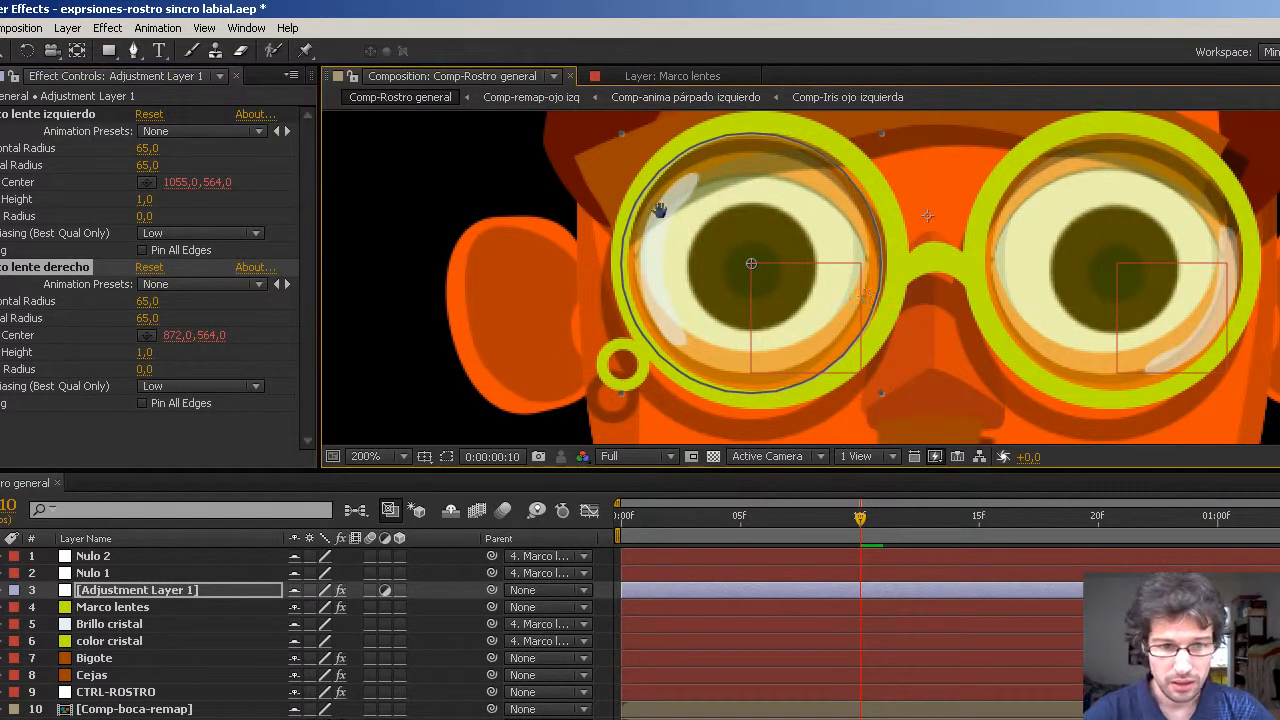
mouse_move(472, 268)
left_mouse_down()
mouse_move(506, 272)
mouse_move(392, 286)
mouse_move(478, 256)
left_mouse_up()
left_click_drag(936, 336, 977, 368)
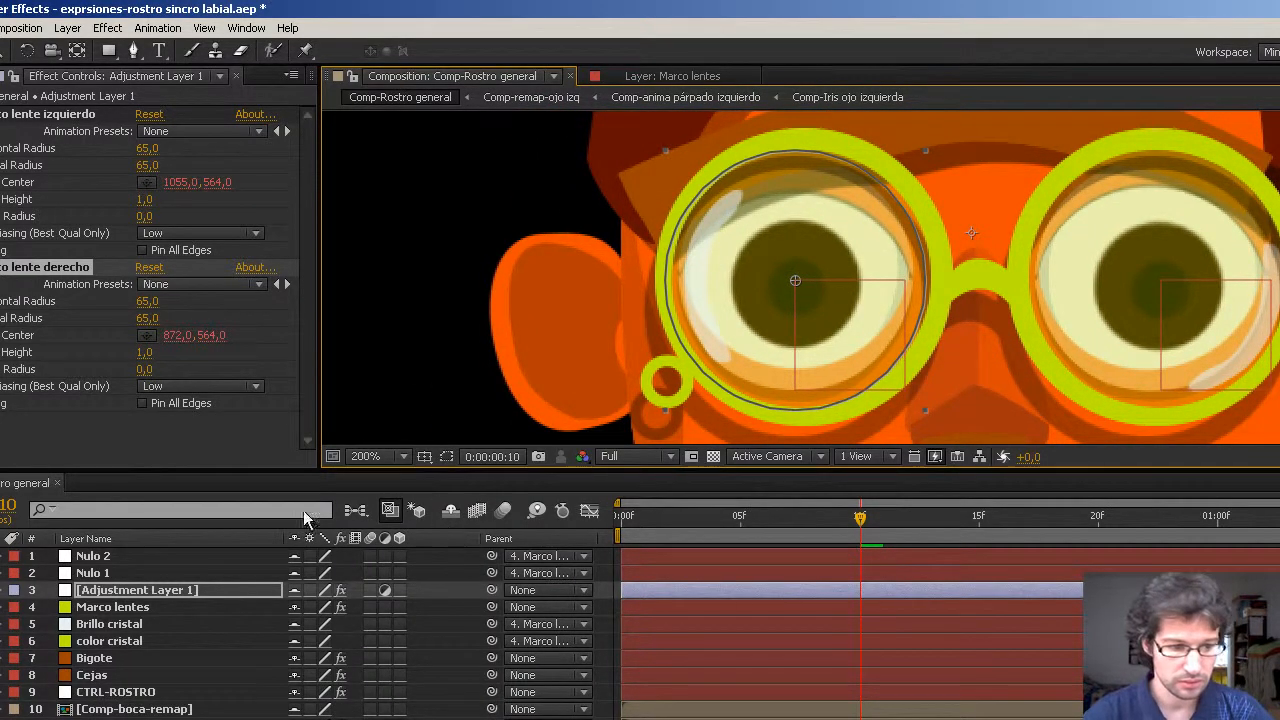
left_click(95, 573)
left_click(118, 557)
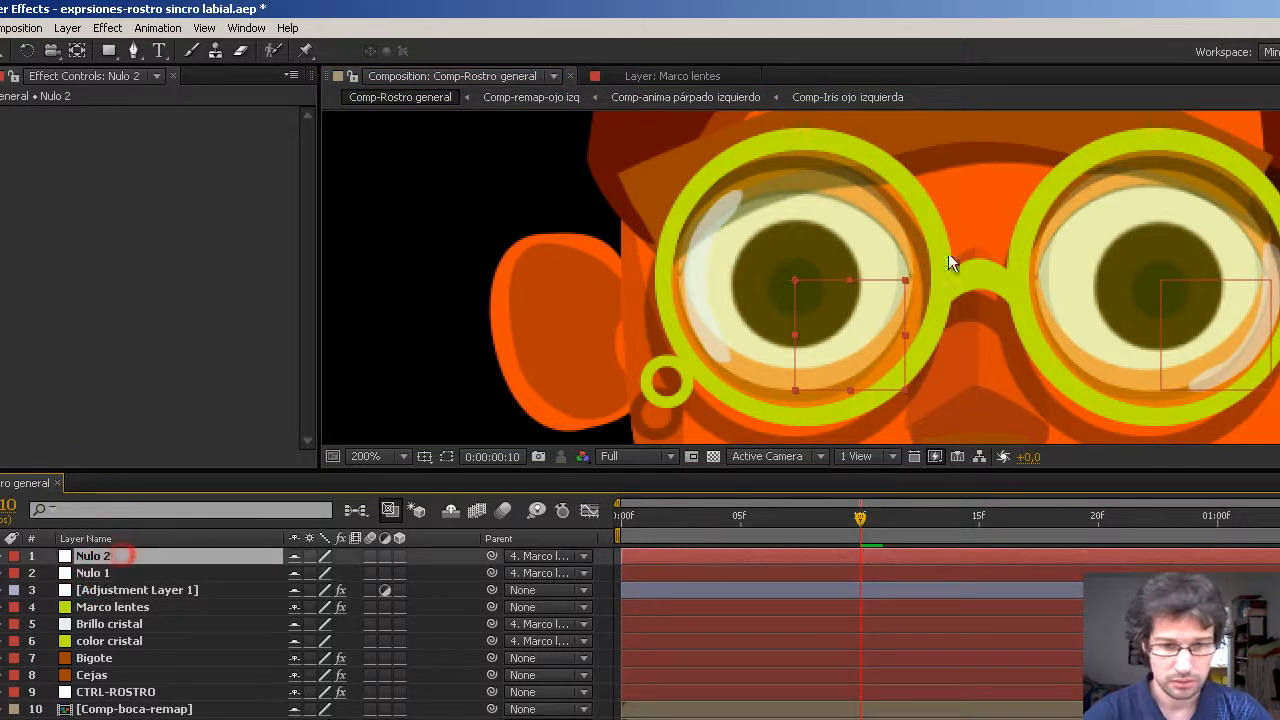
left_click_drag(797, 281, 803, 281)
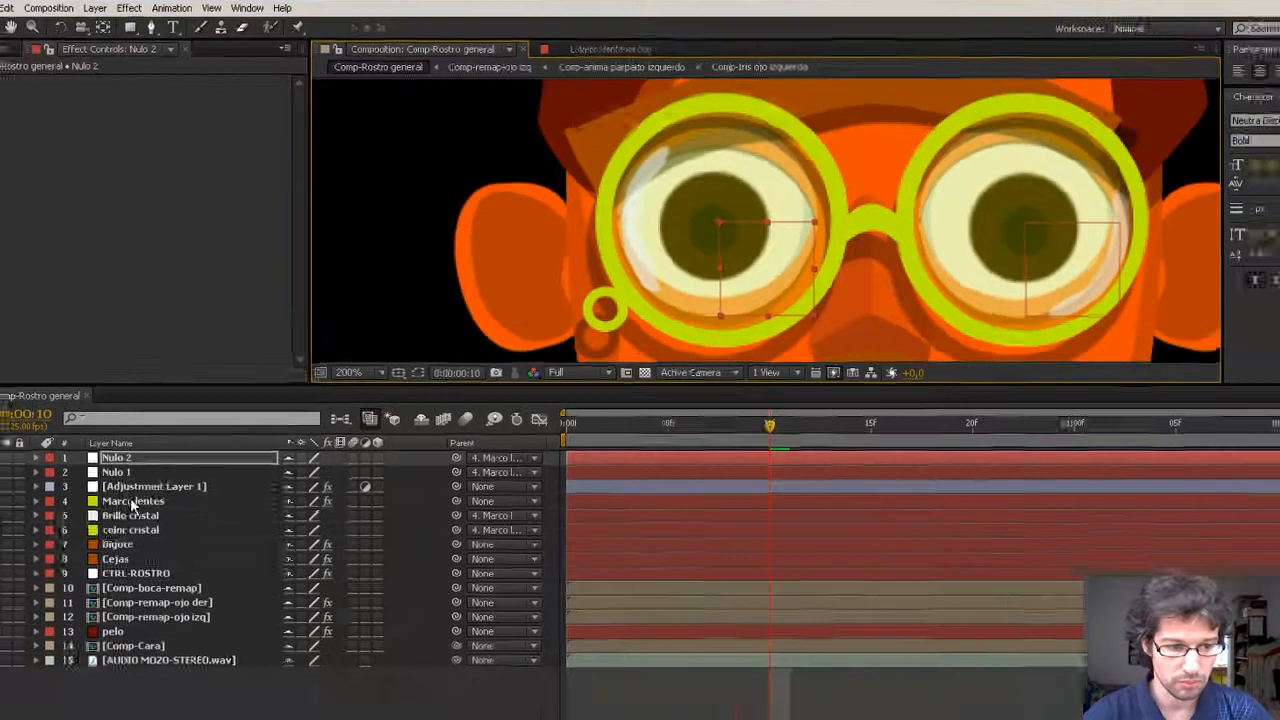
Try a Vertical Radius of 210 and a different Horizontal Radius on Adjustment Layer 1's aumento lente izquierdo effect, undoing each change.
left_click(147, 586)
left_click(88, 62)
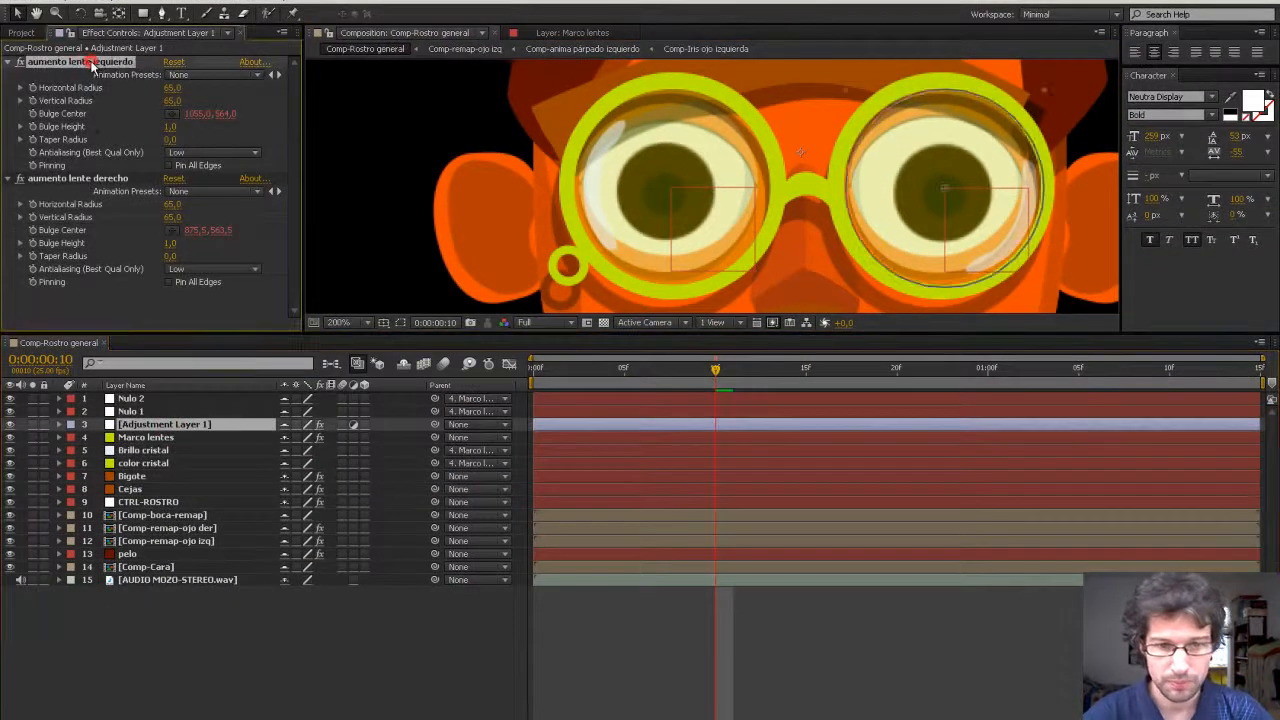
left_click(78, 179)
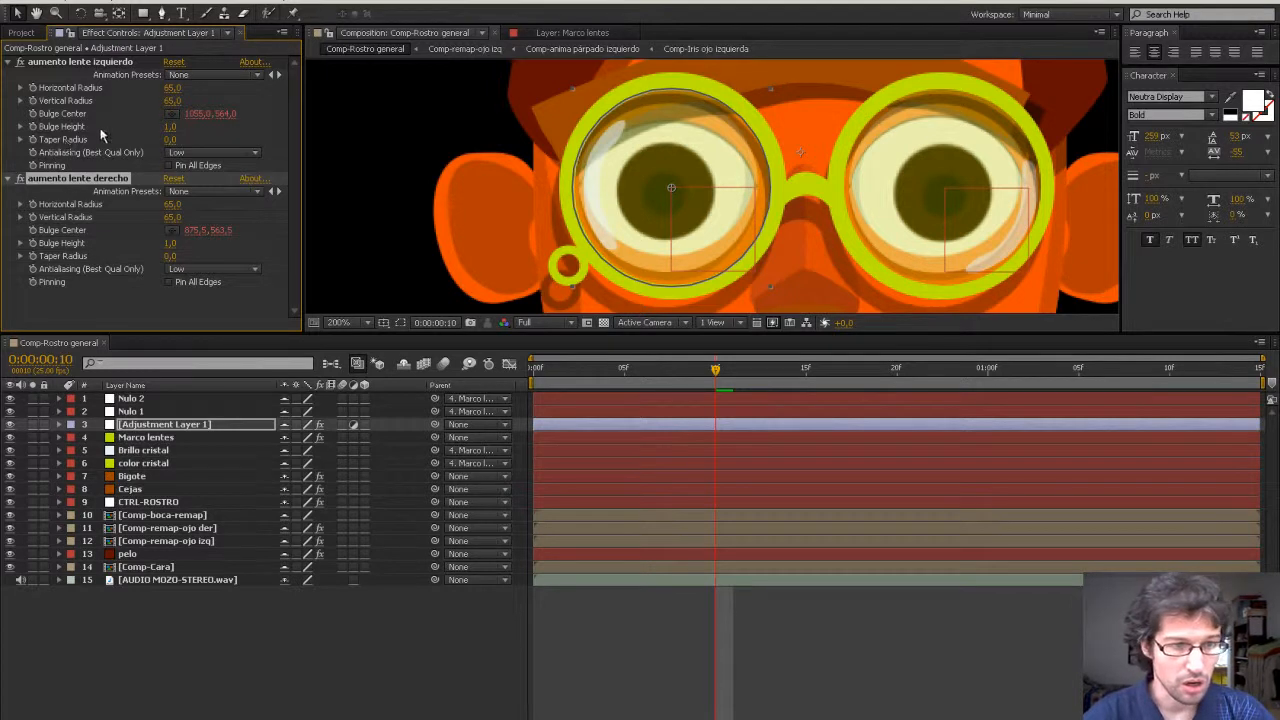
mouse_move(173, 101)
left_mouse_down()
mouse_move(234, 103)
mouse_move(155, 106)
left_mouse_up()
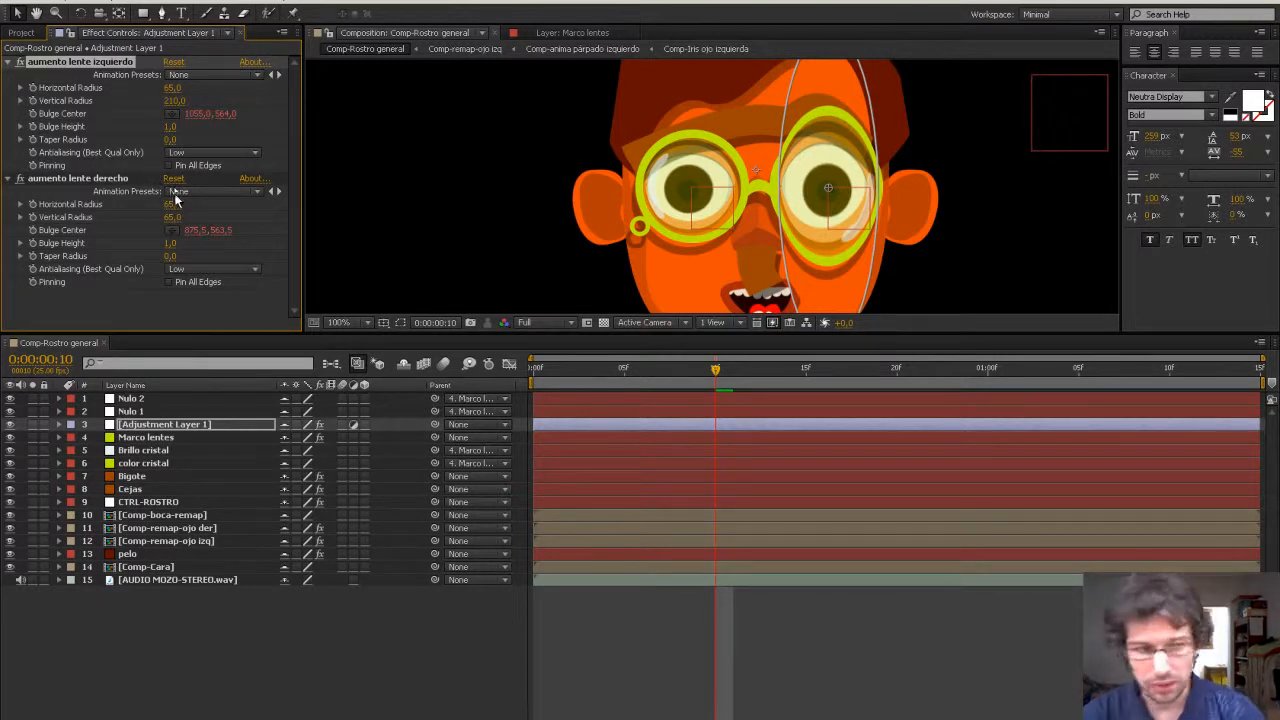
key("ctrl+z")
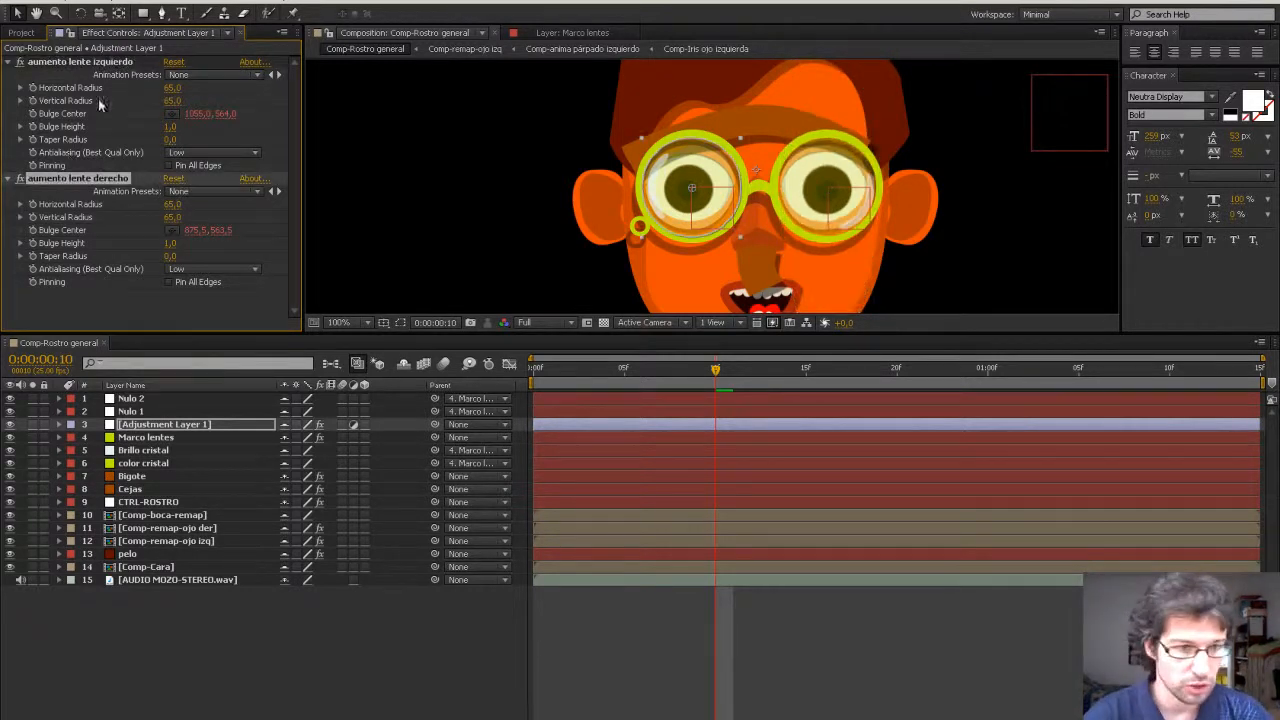
left_click_drag(172, 87, 268, 88)
key("ctrl+z")
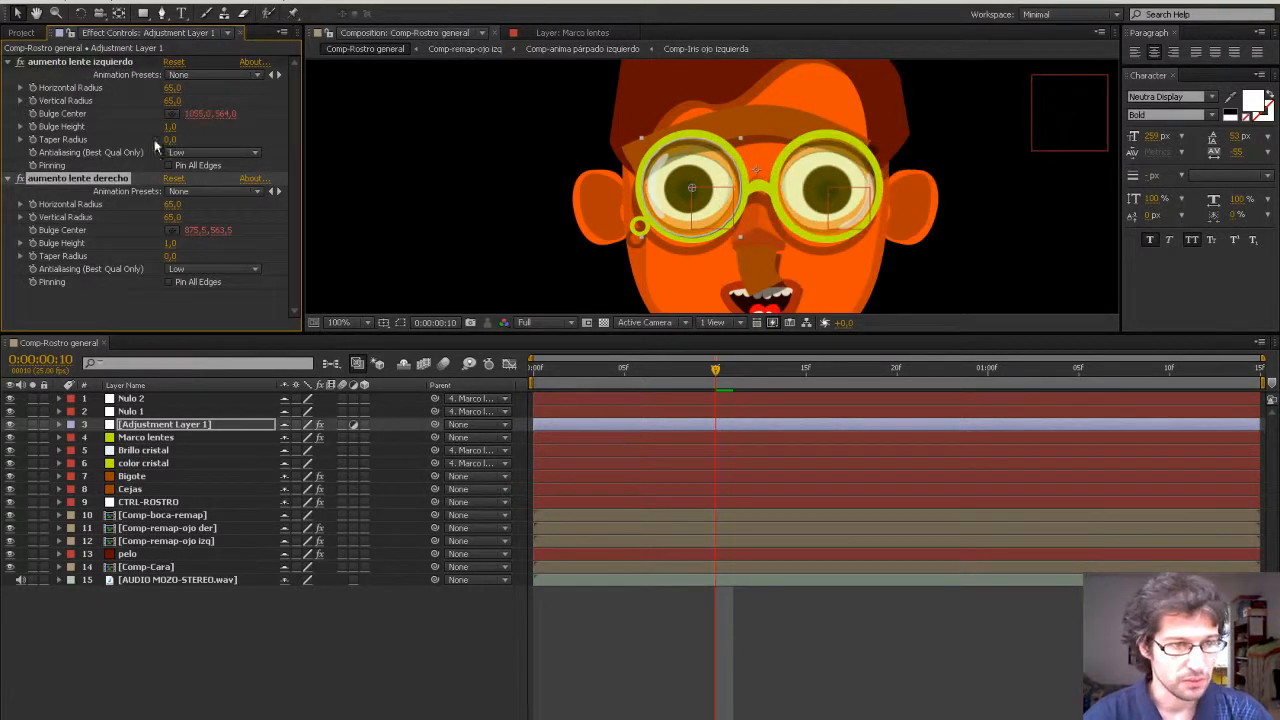
Try a different Bulge Height on the aumento lente izquierdo effect and restore it to 1.0.
left_click_drag(169, 127, 151, 168)
left_click_drag(17, 182, 215, 178)
left_click(245, 192)
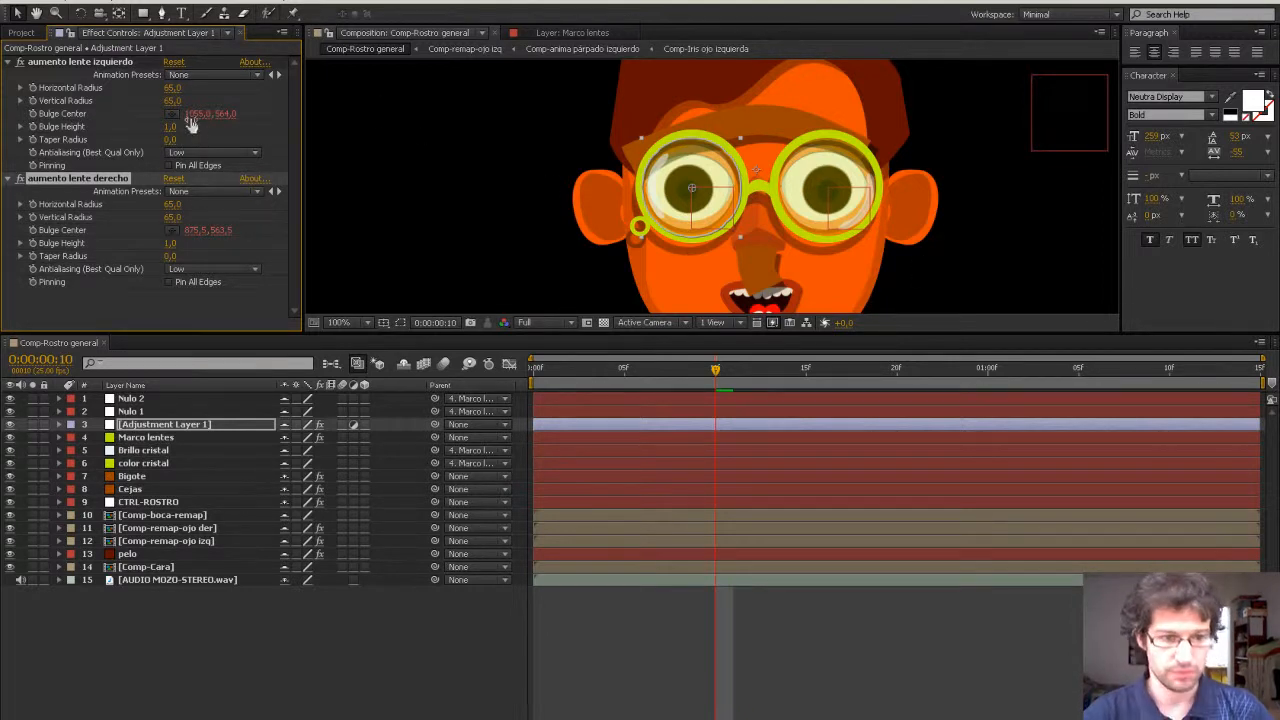
Reveal the Bulge Center expressions on Adjustment Layer 1 and open the aumento lente izquierdo one for reading.
left_click(174, 425)
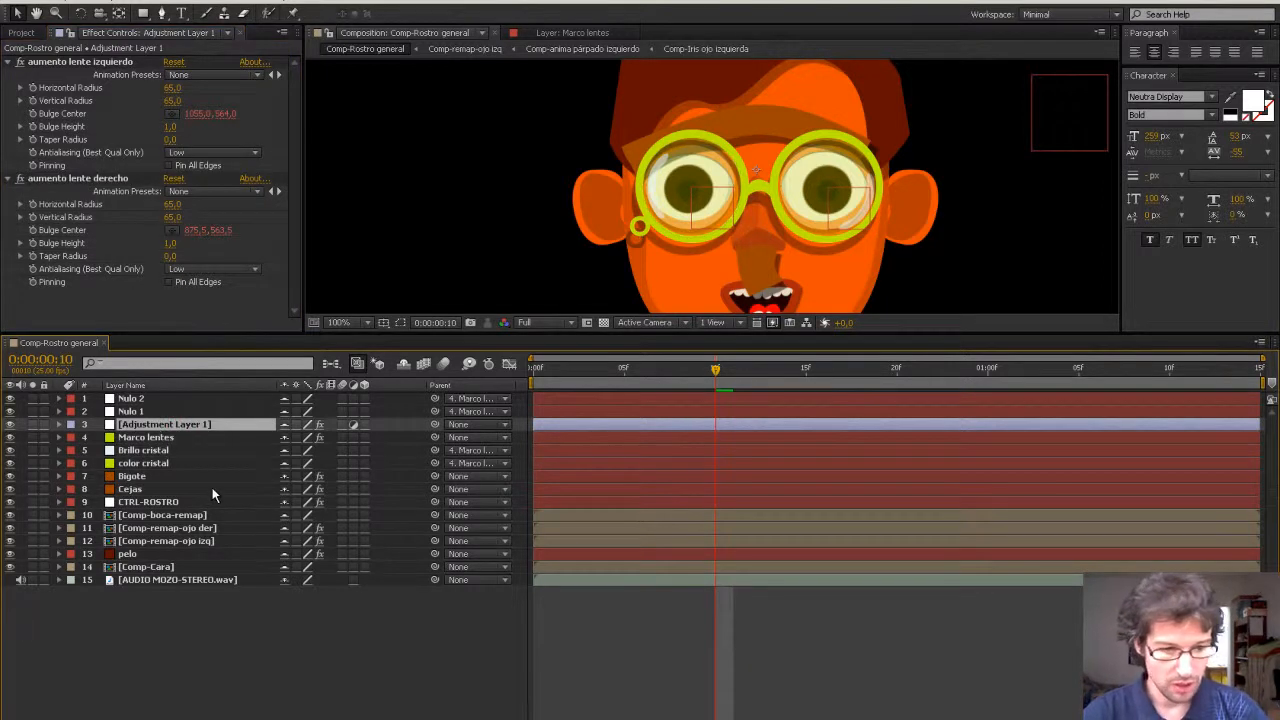
key("e")
key("e")
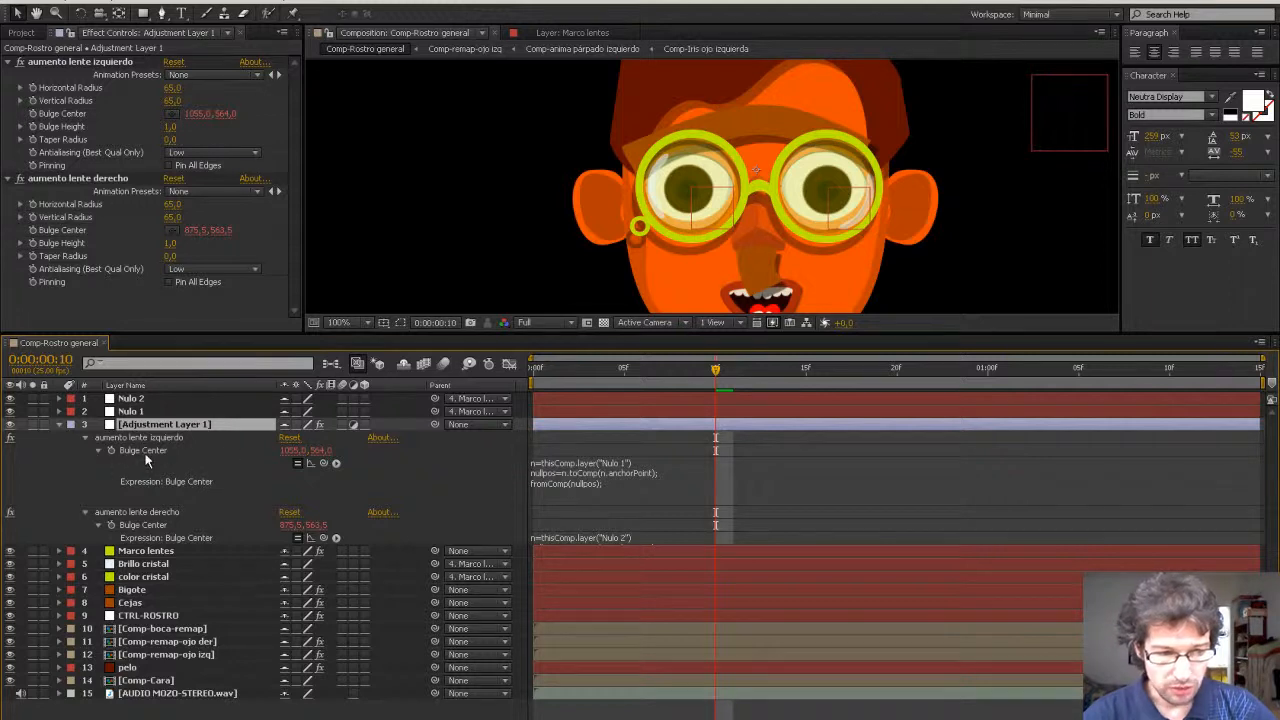
left_click(615, 487)
left_click(645, 490)
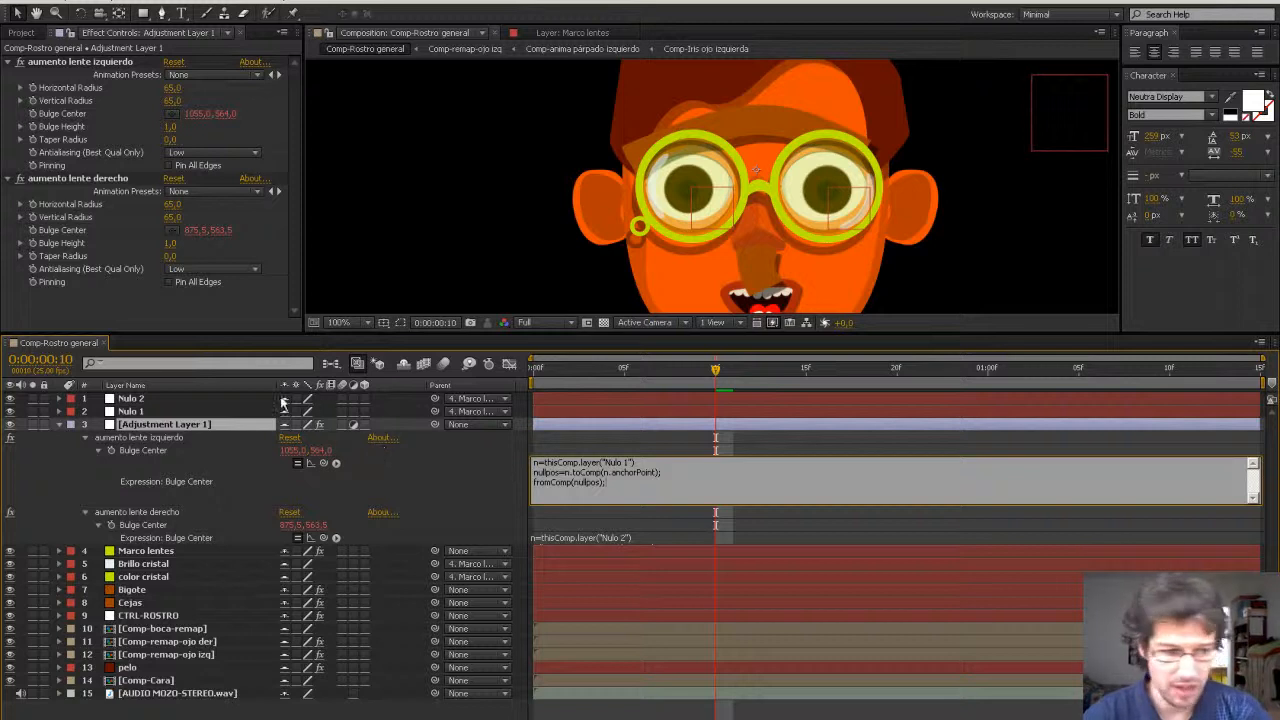
Select Nulo 1 and Nulo 2 alternately to check which lens each null belongs to.
left_click(180, 410)
left_click(188, 398)
left_click(182, 410)
left_click(201, 398)
left_click(197, 412)
left_click(202, 399)
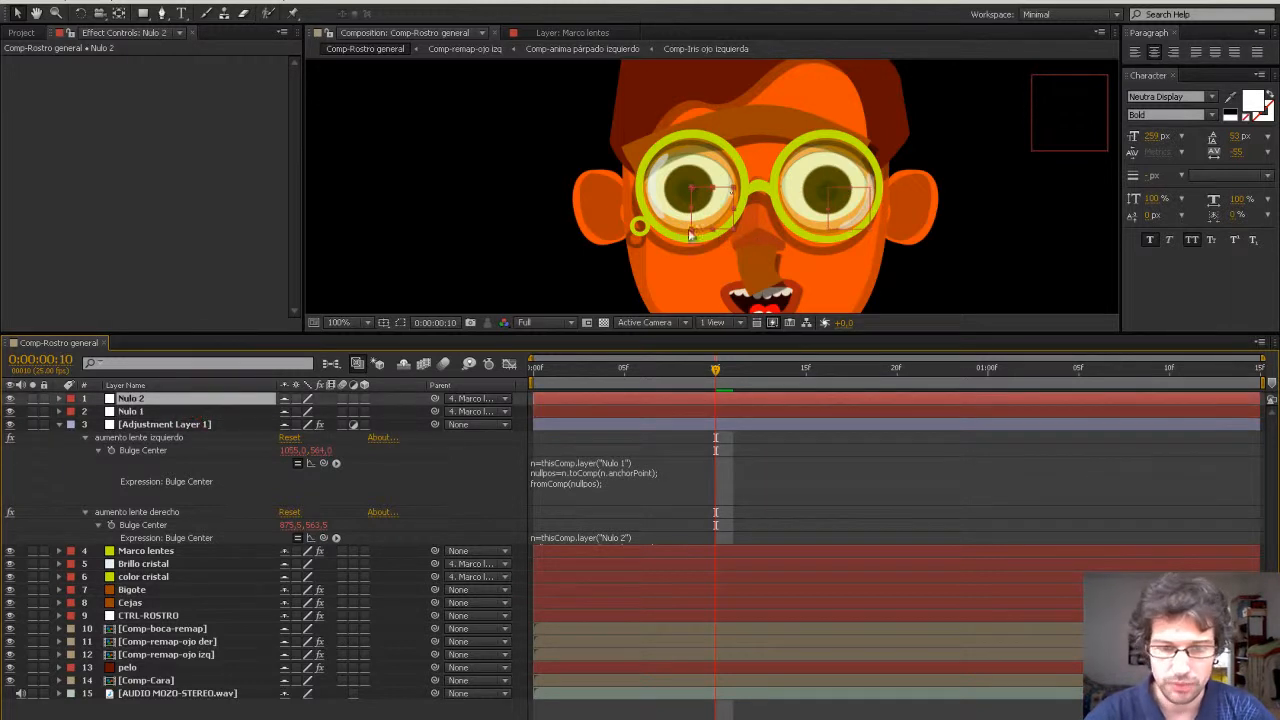
Compare the aumento lente izquierdo Bulge Center expression with the anchor point of Nulo 2 in a close-up of the lenses.
key("period")
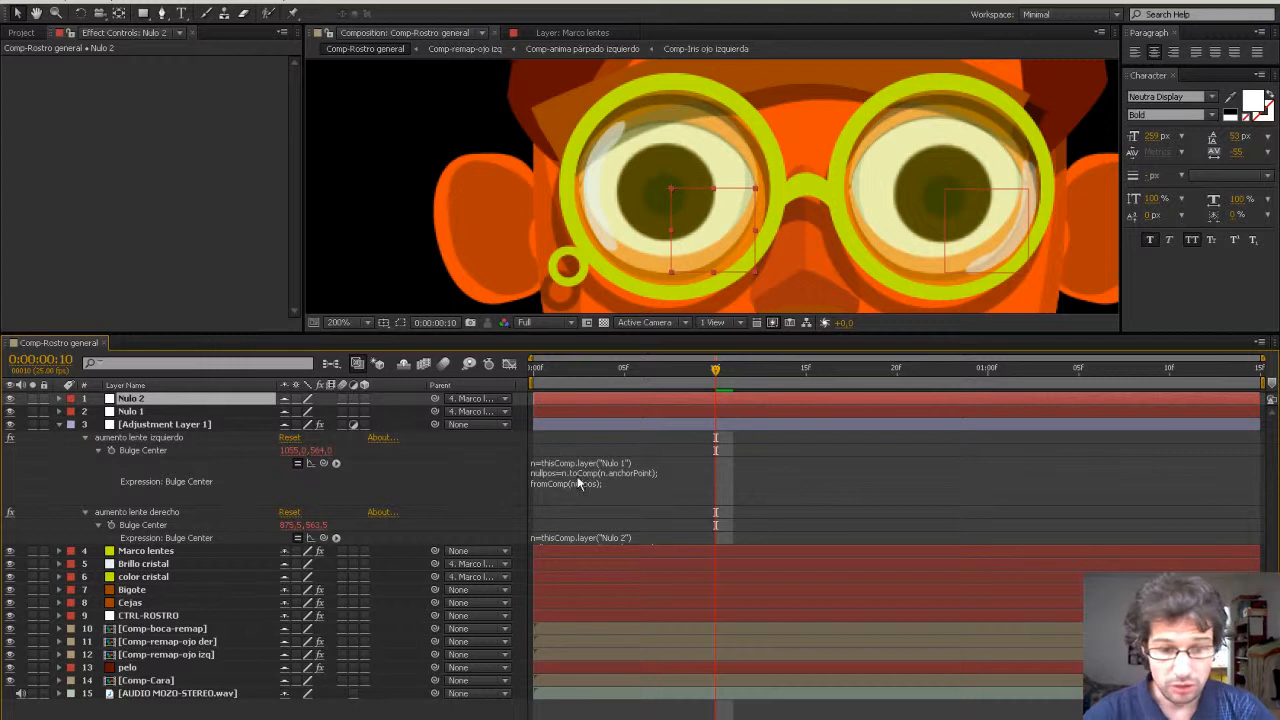
left_click(611, 491)
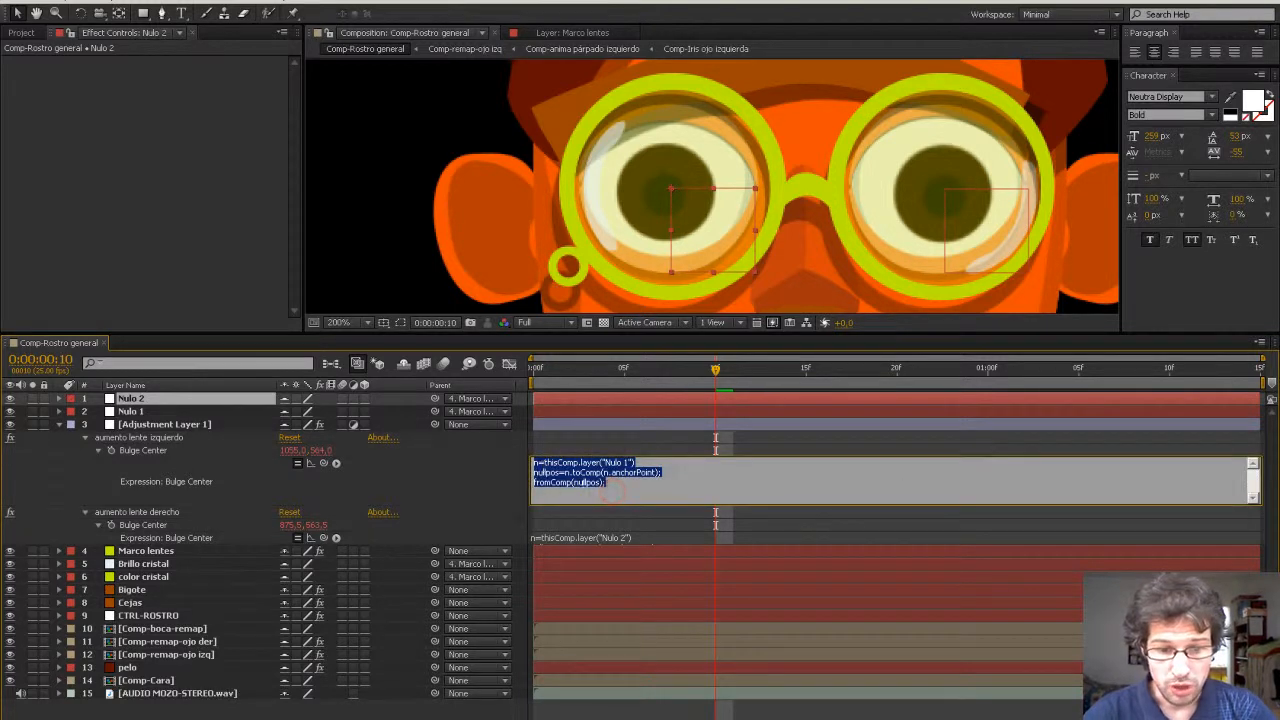
left_click(612, 485)
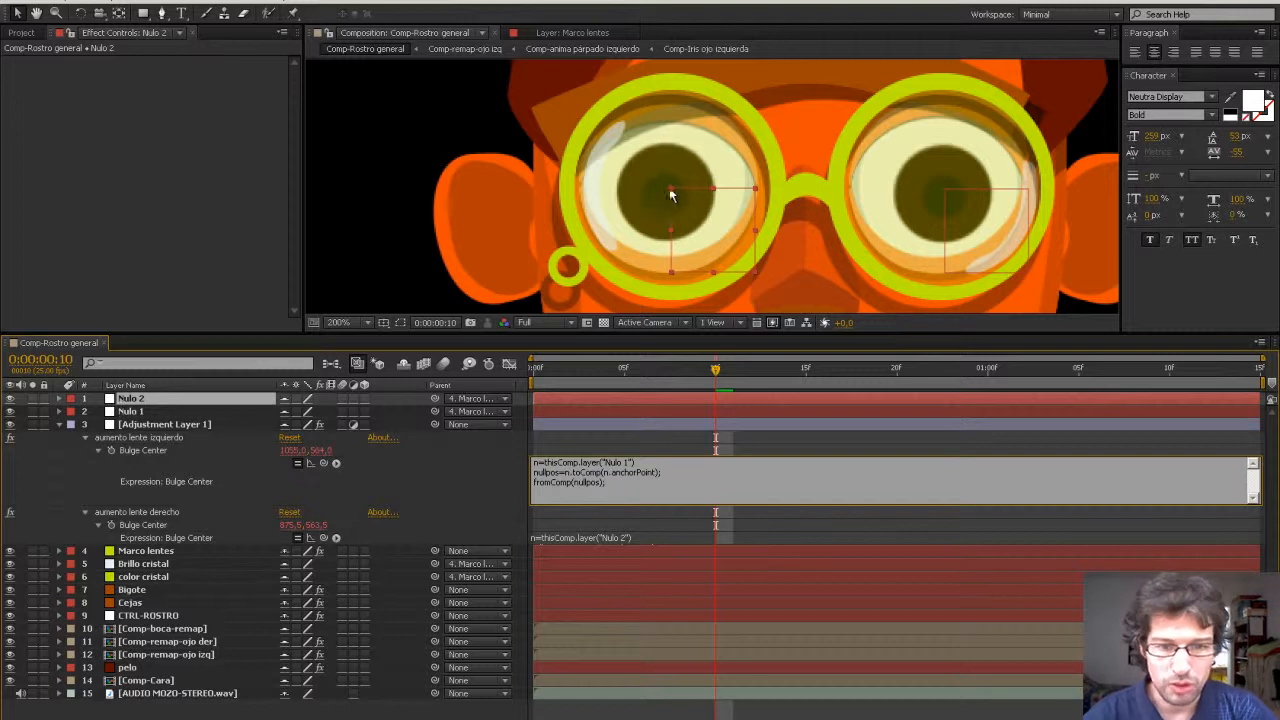
mouse_move(672, 194)
left_mouse_down()
mouse_move(632, 213)
mouse_move(660, 190)
mouse_move(618, 152)
mouse_move(666, 251)
mouse_move(740, 160)
mouse_move(629, 200)
mouse_move(657, 177)
mouse_move(700, 214)
mouse_move(664, 140)
mouse_move(620, 215)
mouse_move(650, 140)
mouse_move(714, 200)
mouse_move(940, 200)
mouse_move(645, 210)
mouse_move(660, 183)
mouse_move(670, 188)
left_mouse_up()
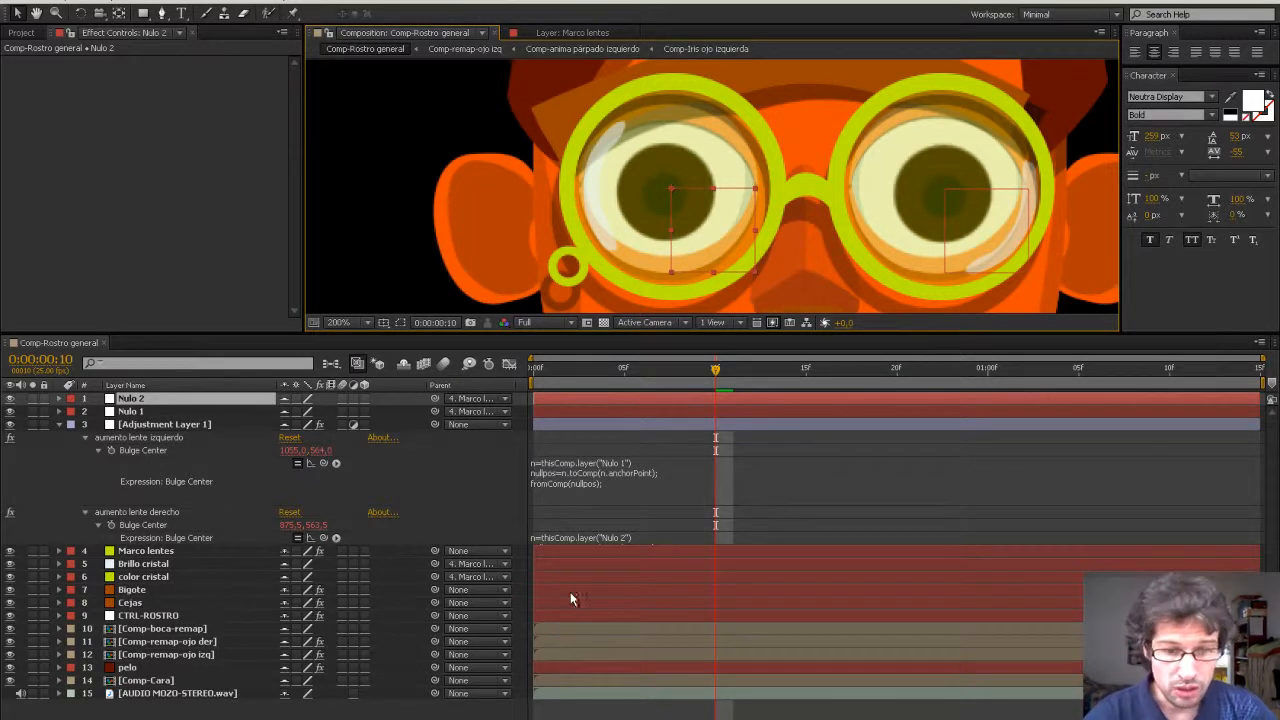
Reopen the aumento lente izquierdo Bulge Center expression, highlight its entire text for review, and leave the expression editor.
scroll(779, 249, "down", 3)
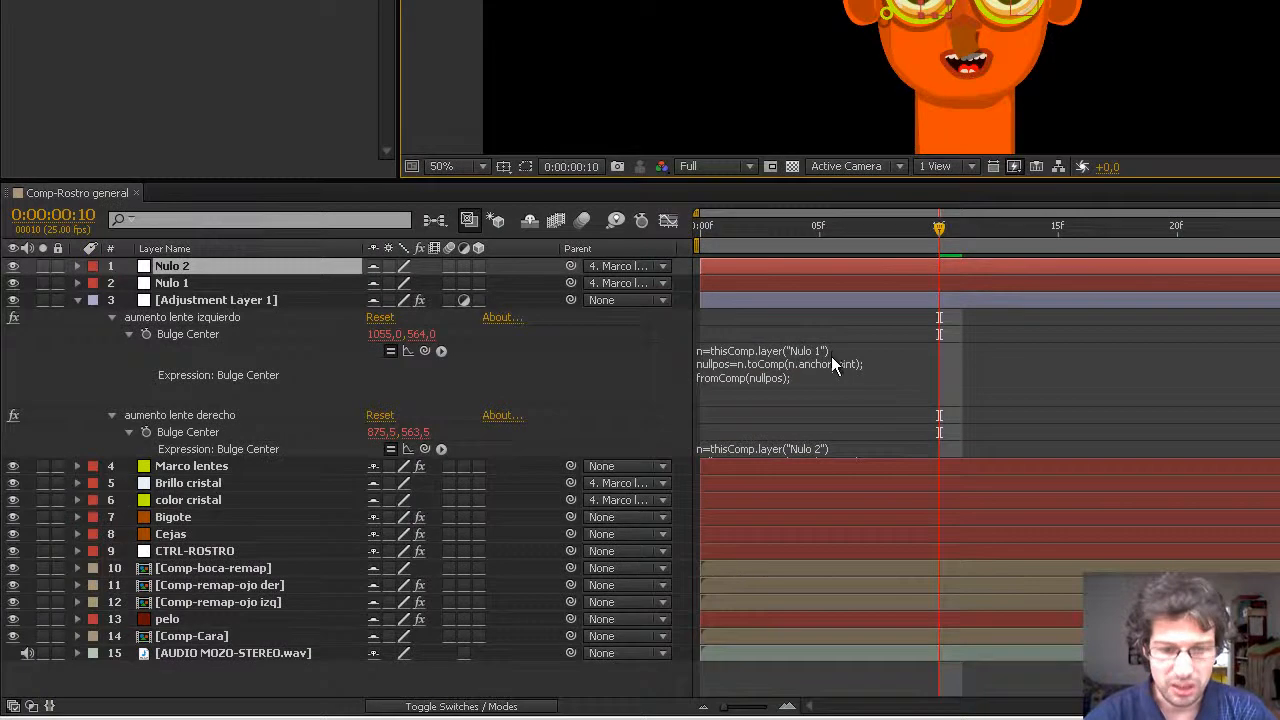
left_click(647, 474)
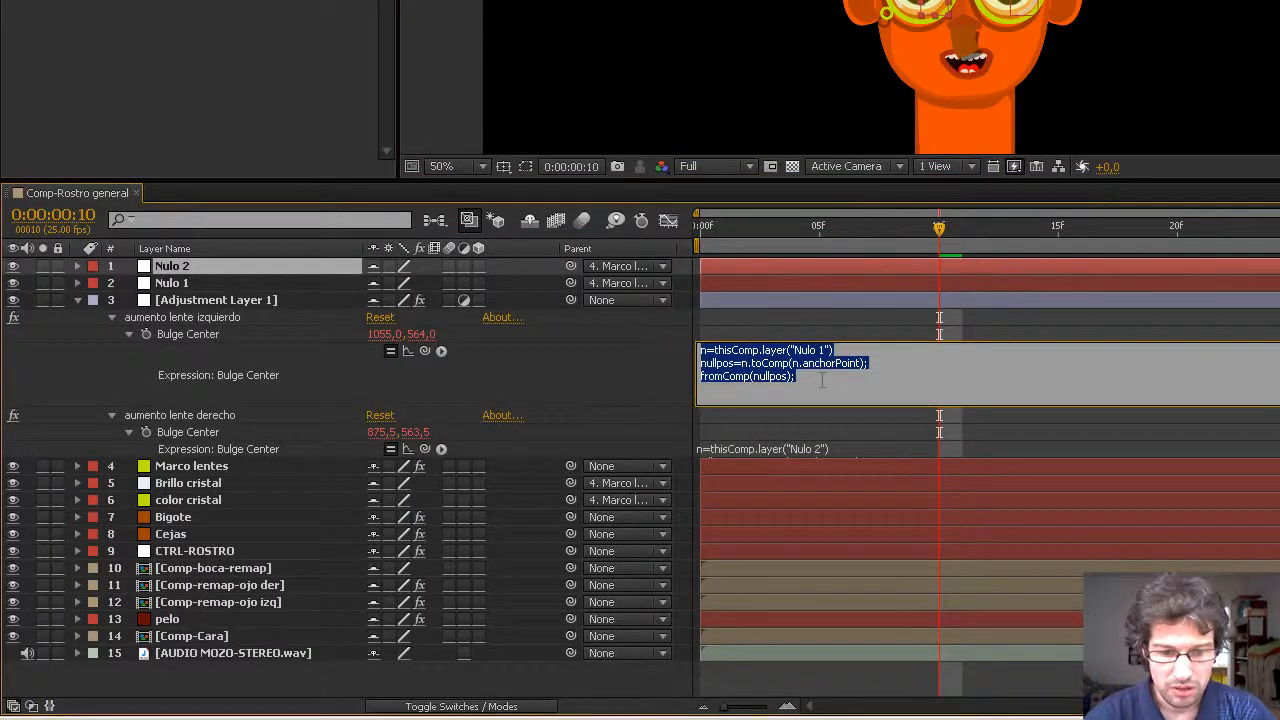
left_click(816, 380)
key("ctrl+a")
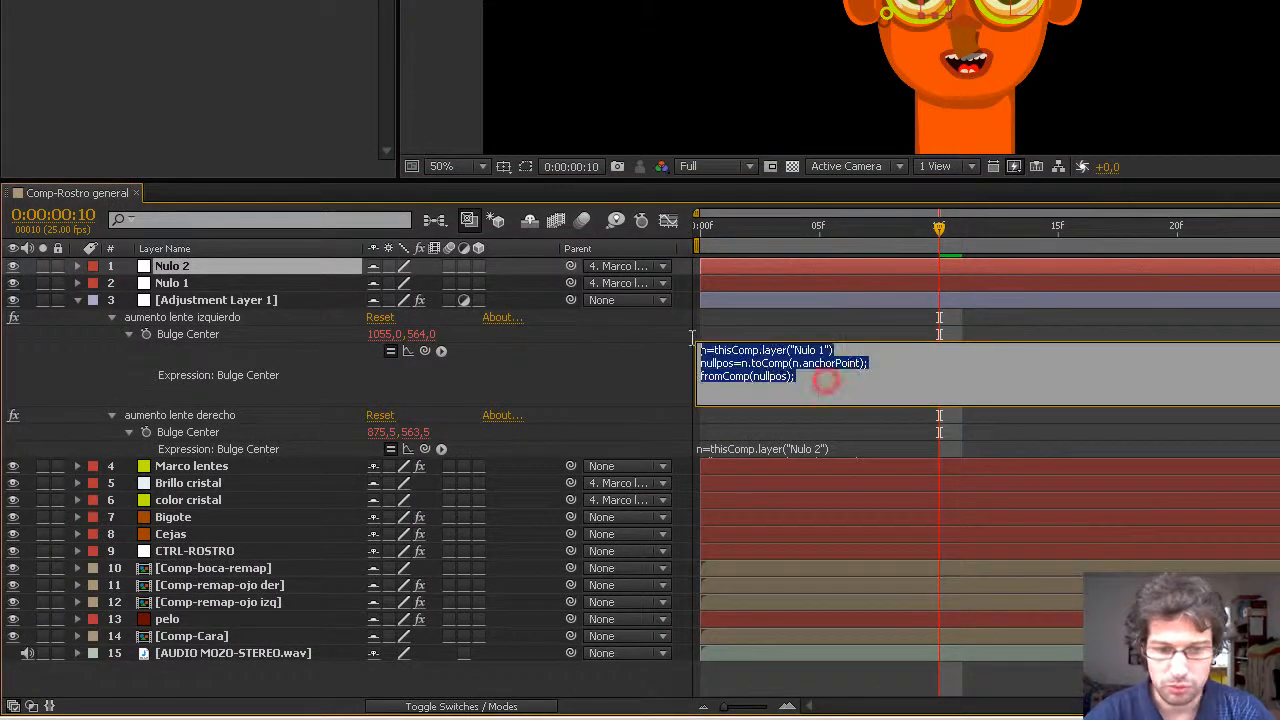
left_click(816, 378)
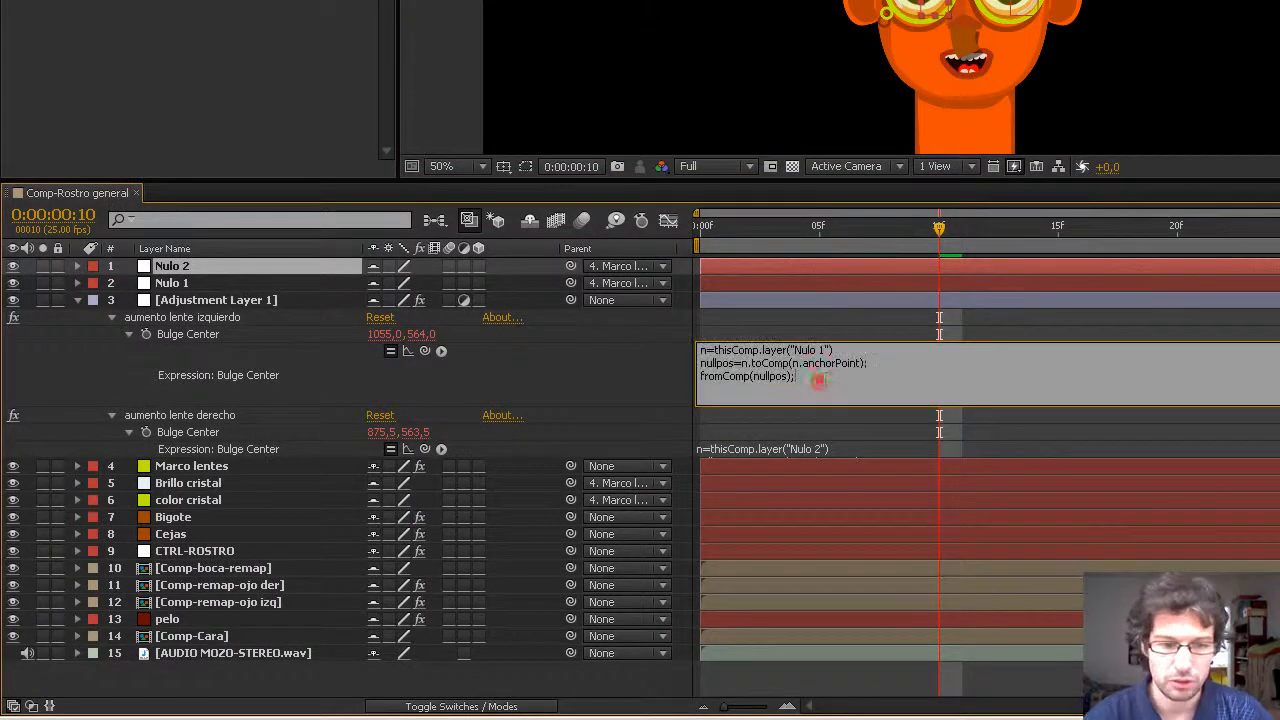
left_click(652, 368)
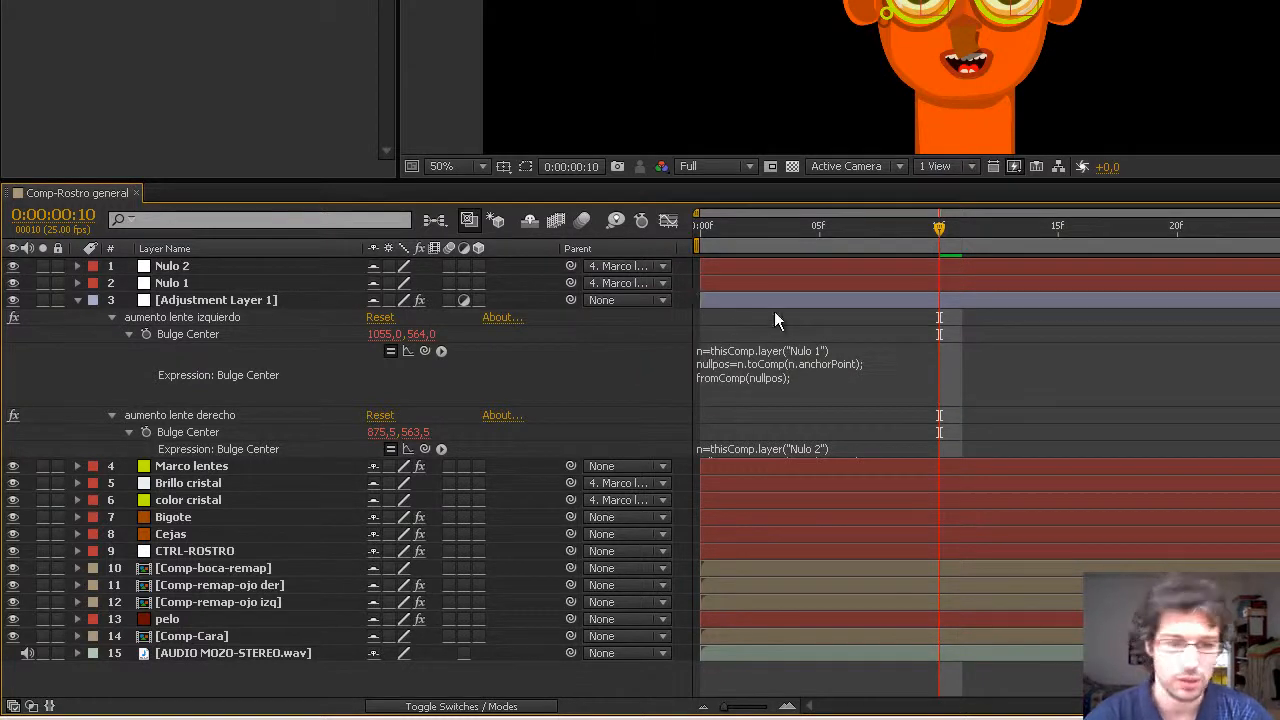
Collapse Adjustment Layer 1 and enlarge the composition viewer's area to inspect the character's face and glasses.
left_click(76, 300)
left_click_drag(460, 181, 462, 330)
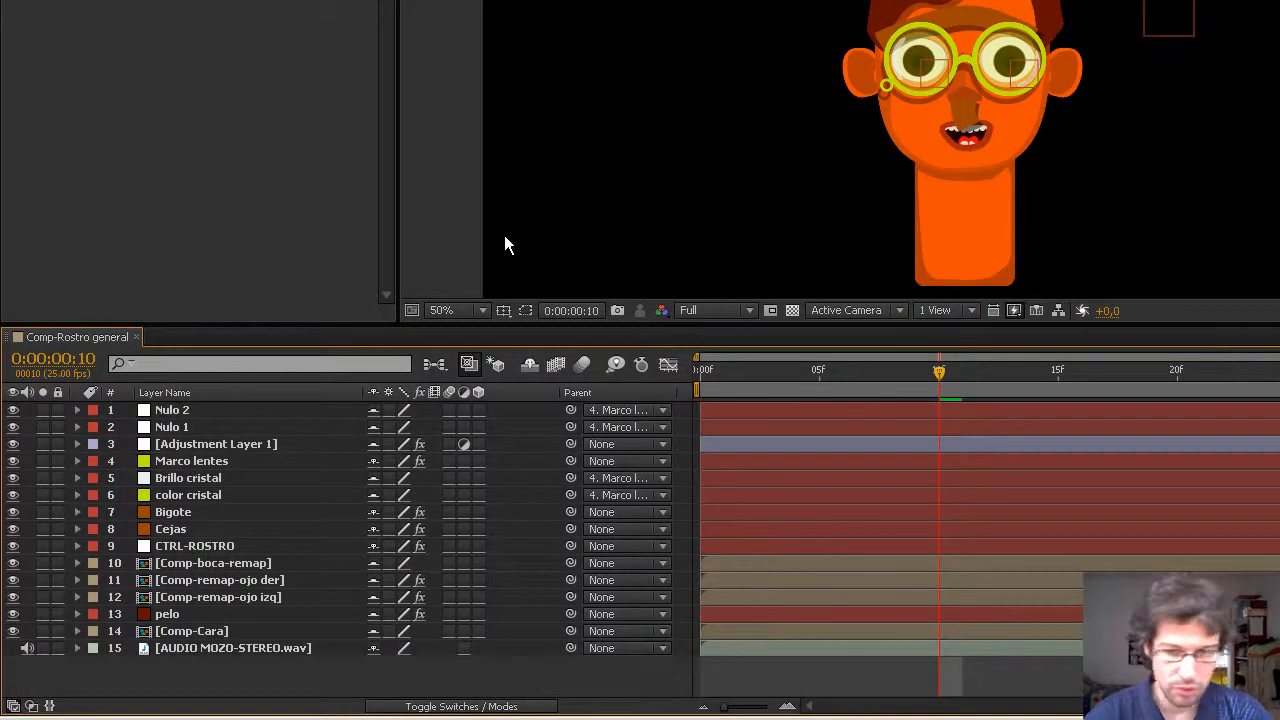
key("period")
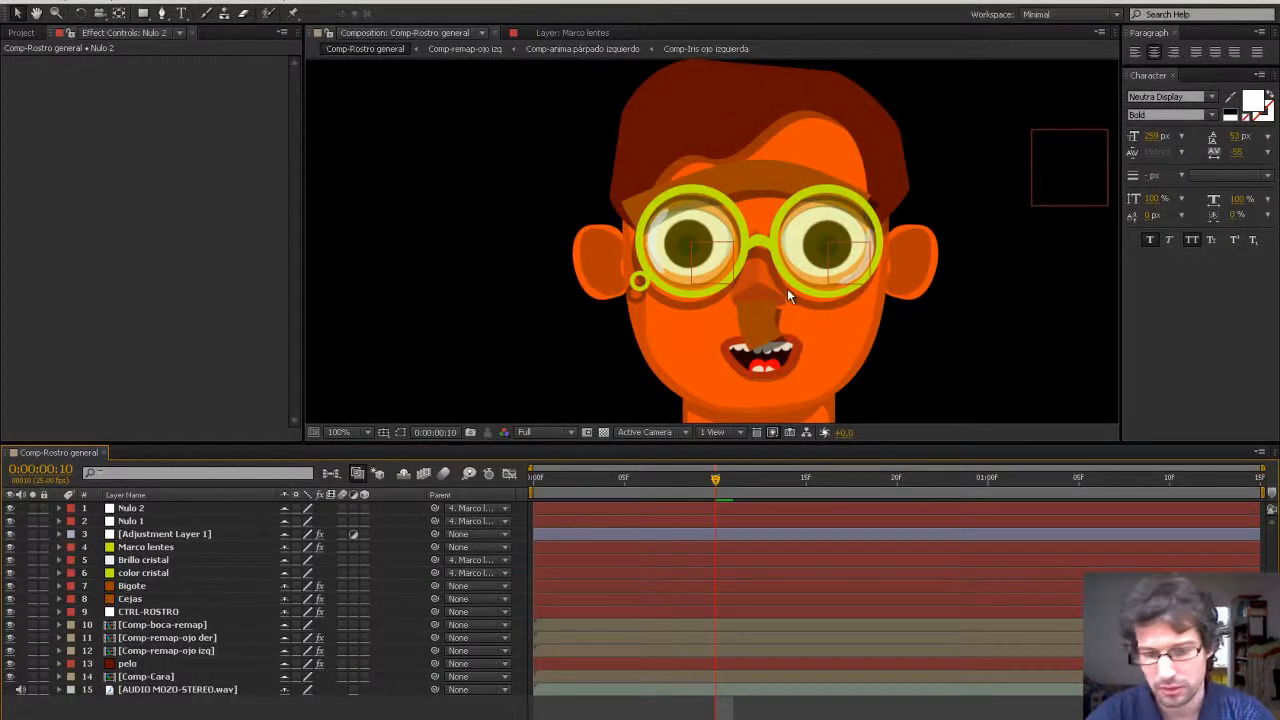
key("comma")
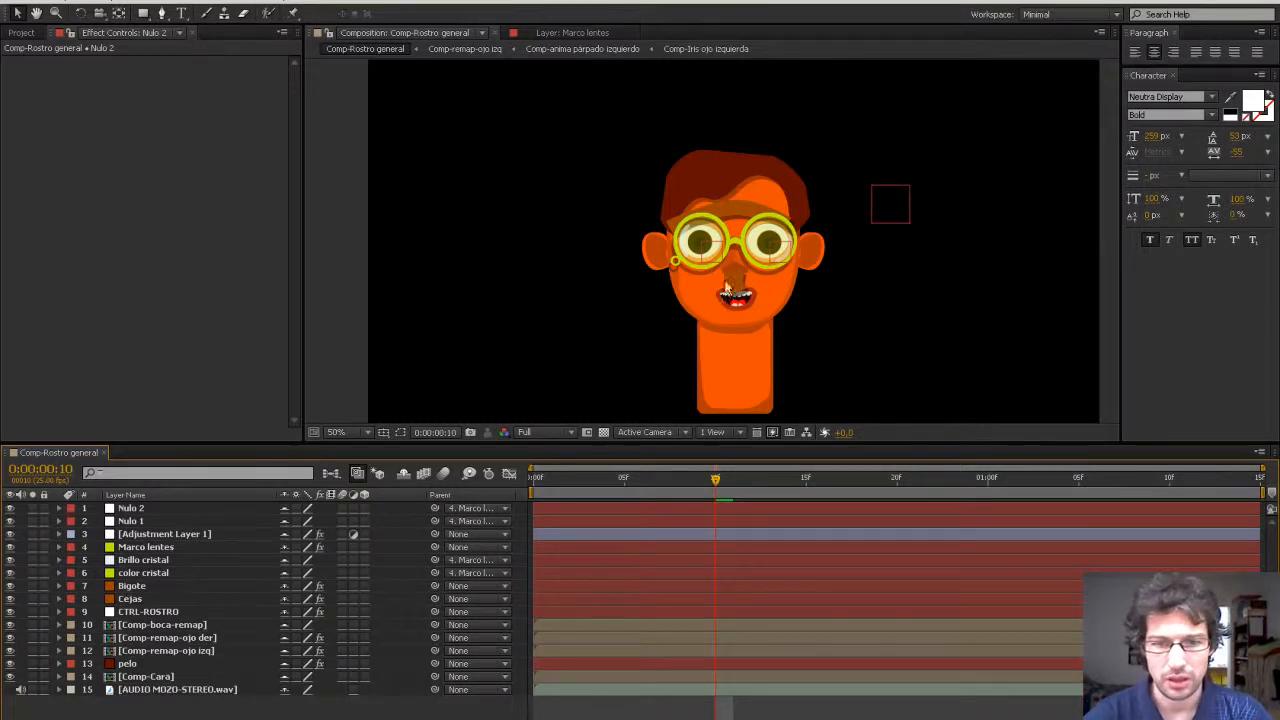
key("slash")
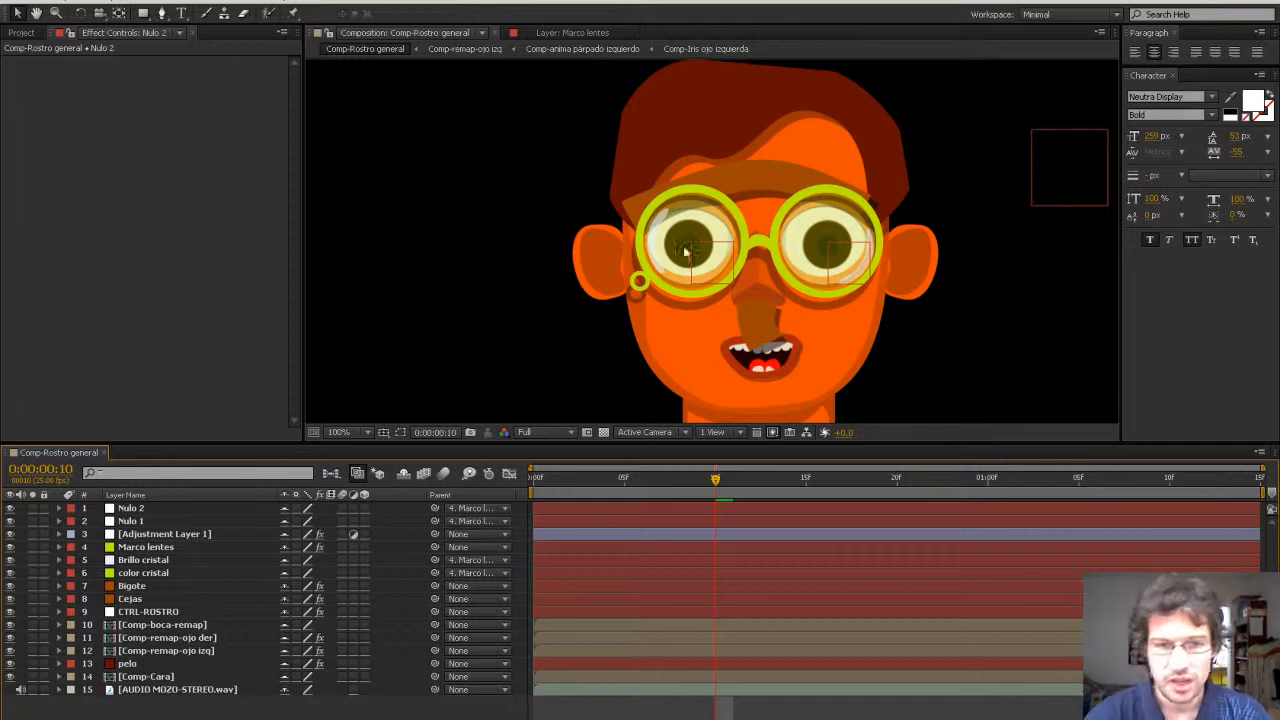
Select the Bigote, CTRL-ROSTRO and Cejas layers in turn to review them, ending with a close-up of the eyebrows.
key("comma")
key("comma")
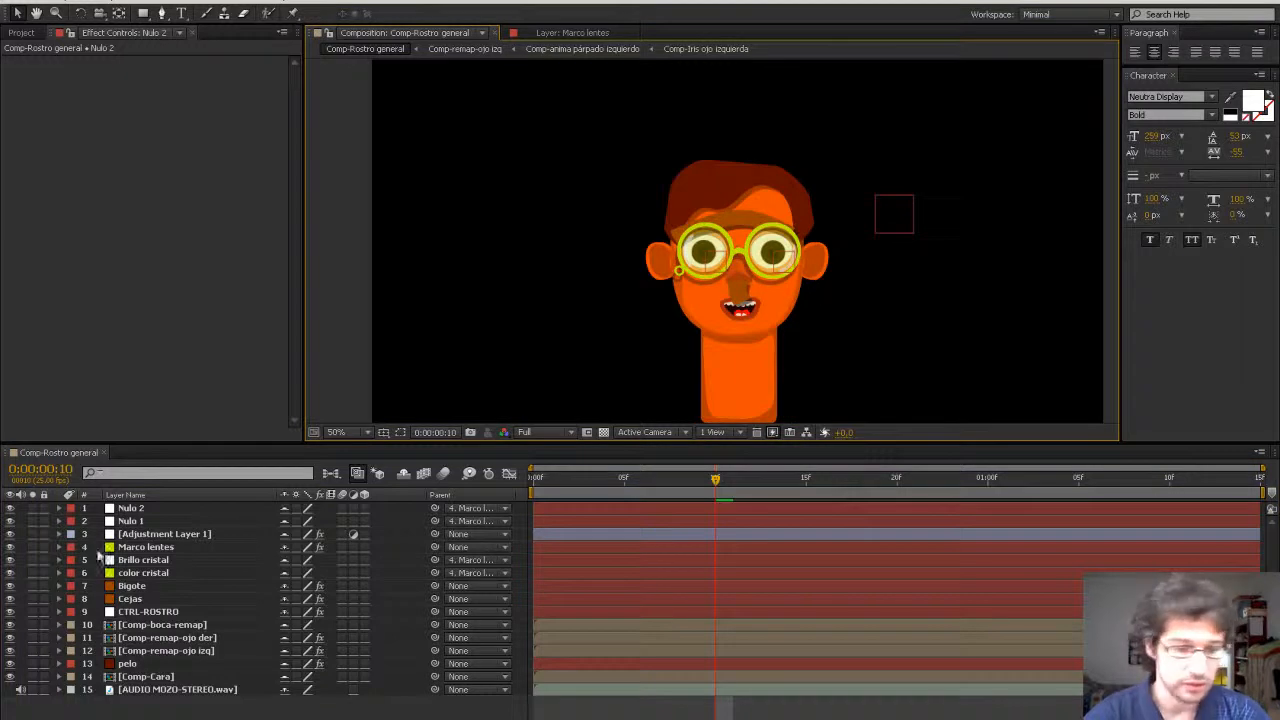
left_click(136, 587)
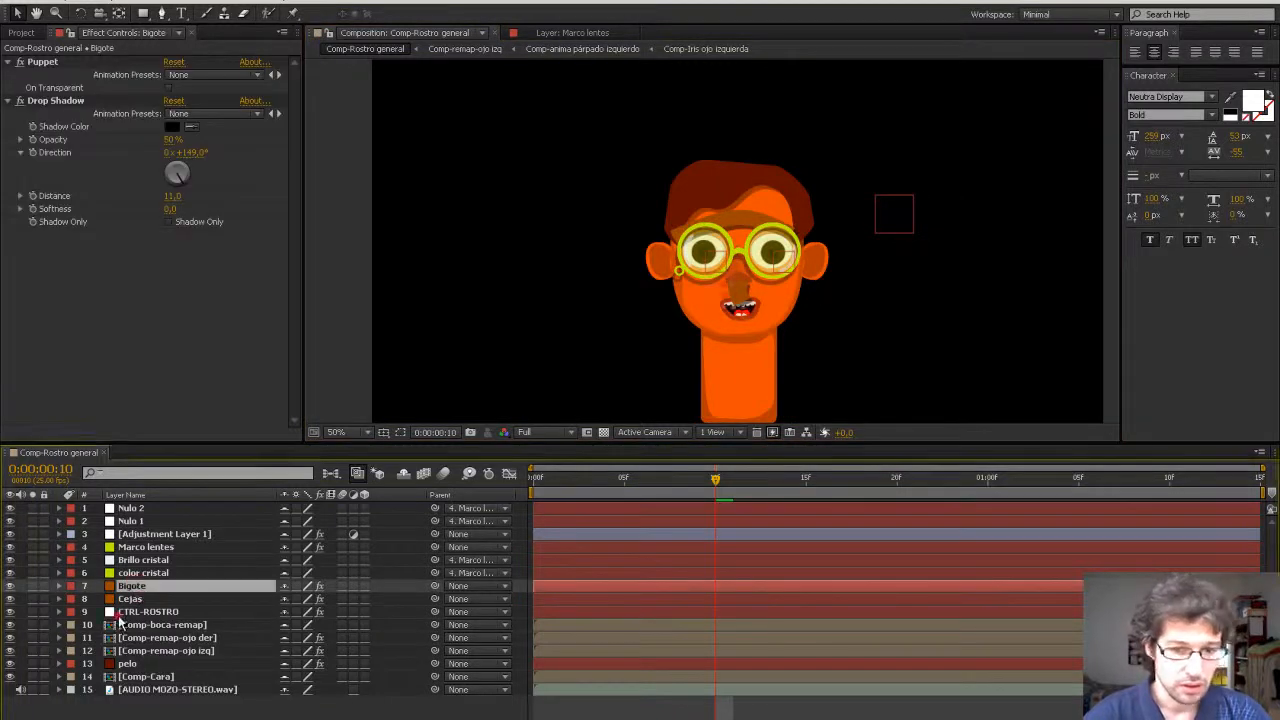
left_click(124, 612)
left_click(122, 599)
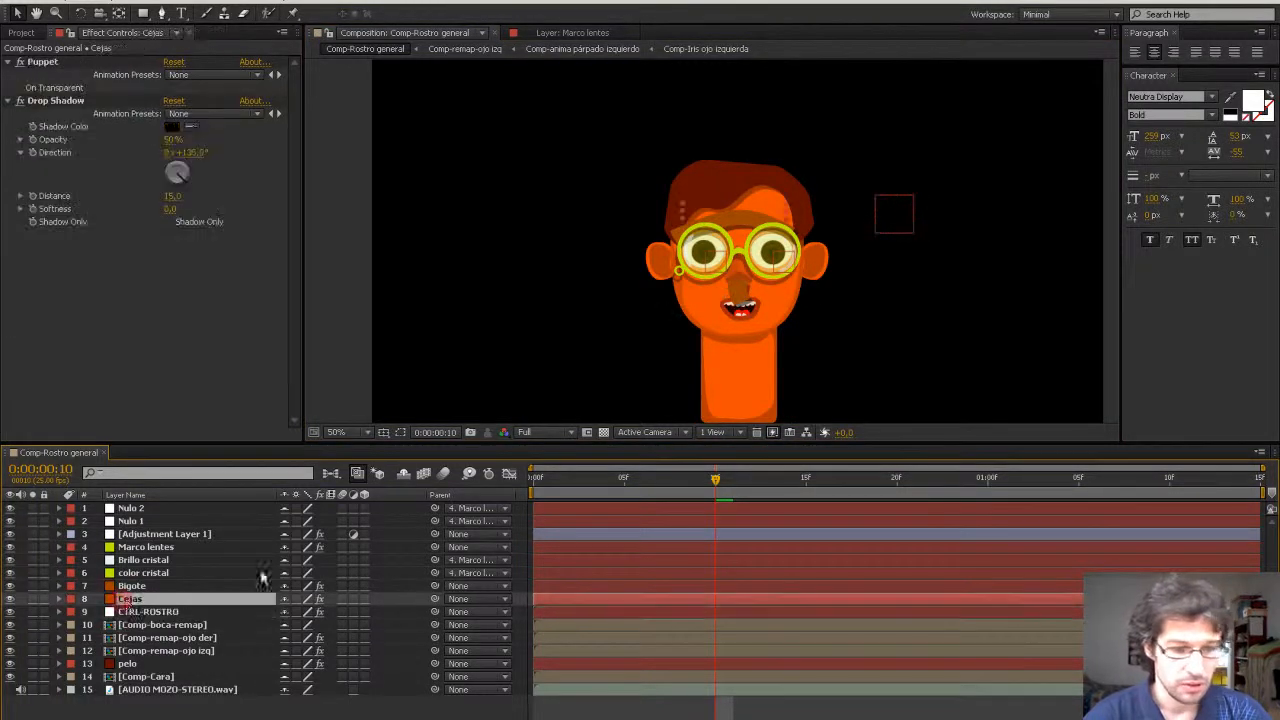
key("period")
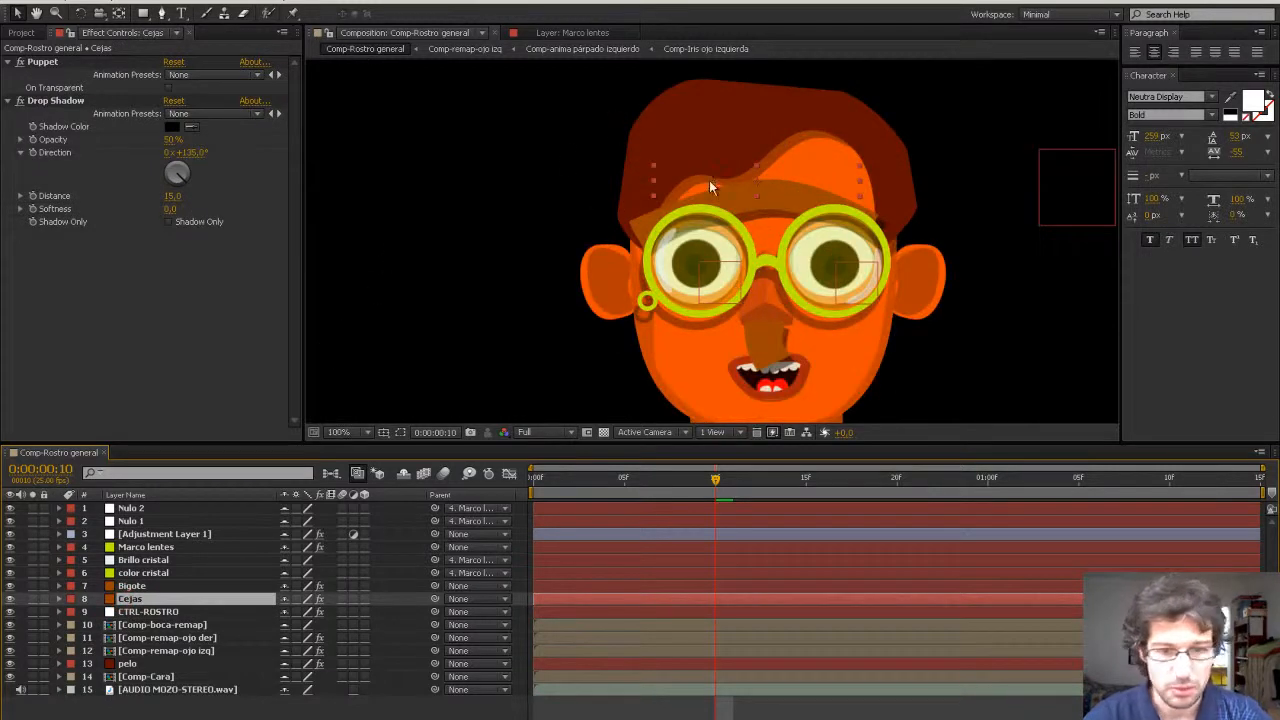
Reveal the animated pin positions of Cejas in an enlarged timeline and show its Malla 1 mesh with the Puppet Pin tool.
key("u")
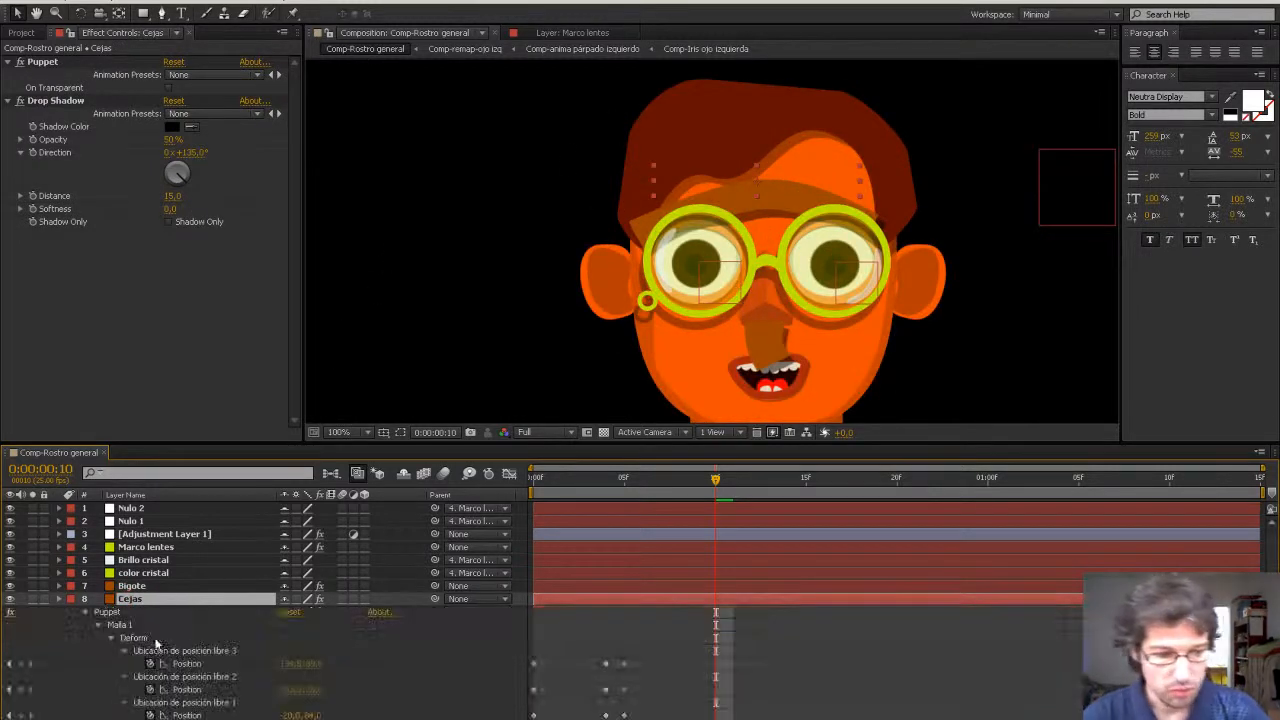
left_click_drag(274, 444, 274, 322)
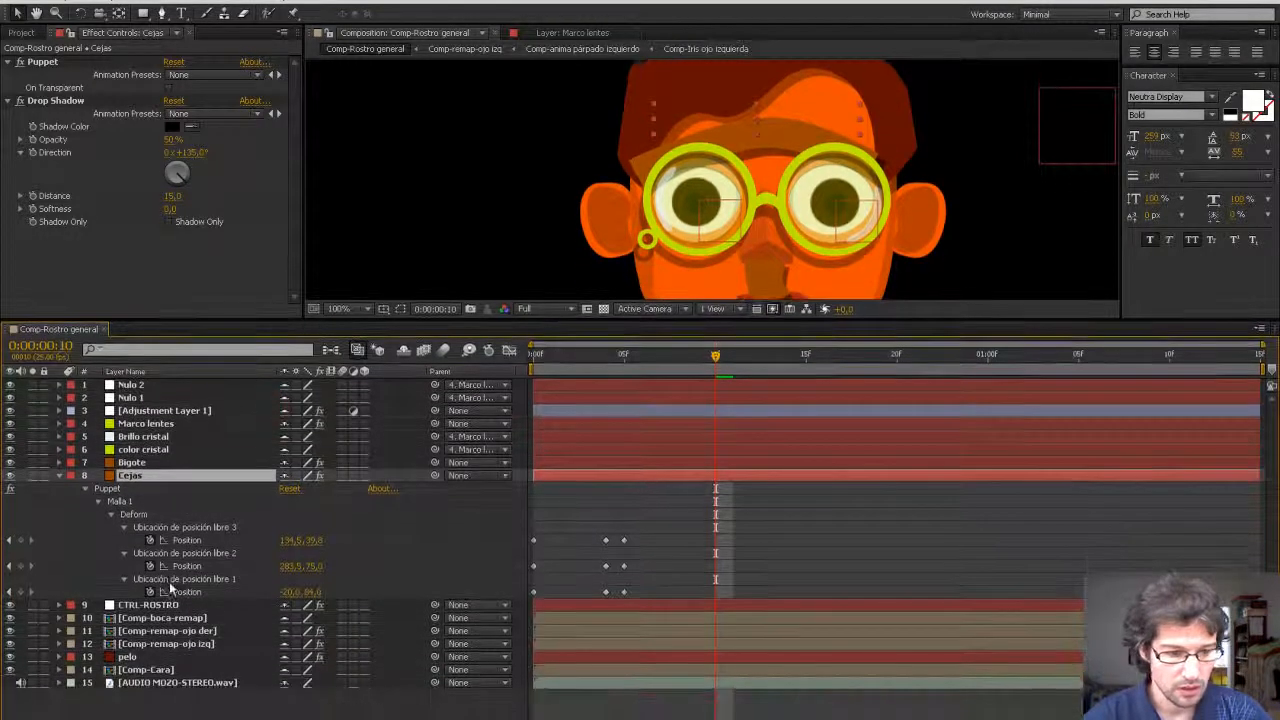
left_click(98, 488)
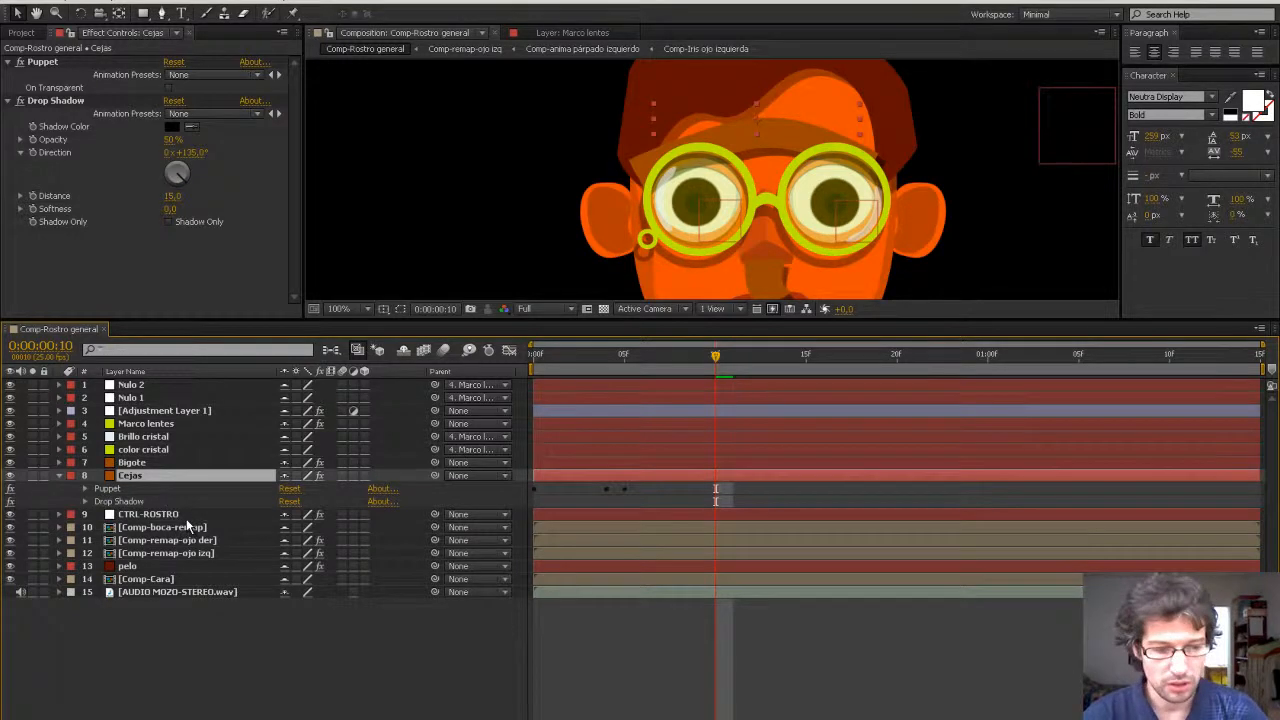
key("u")
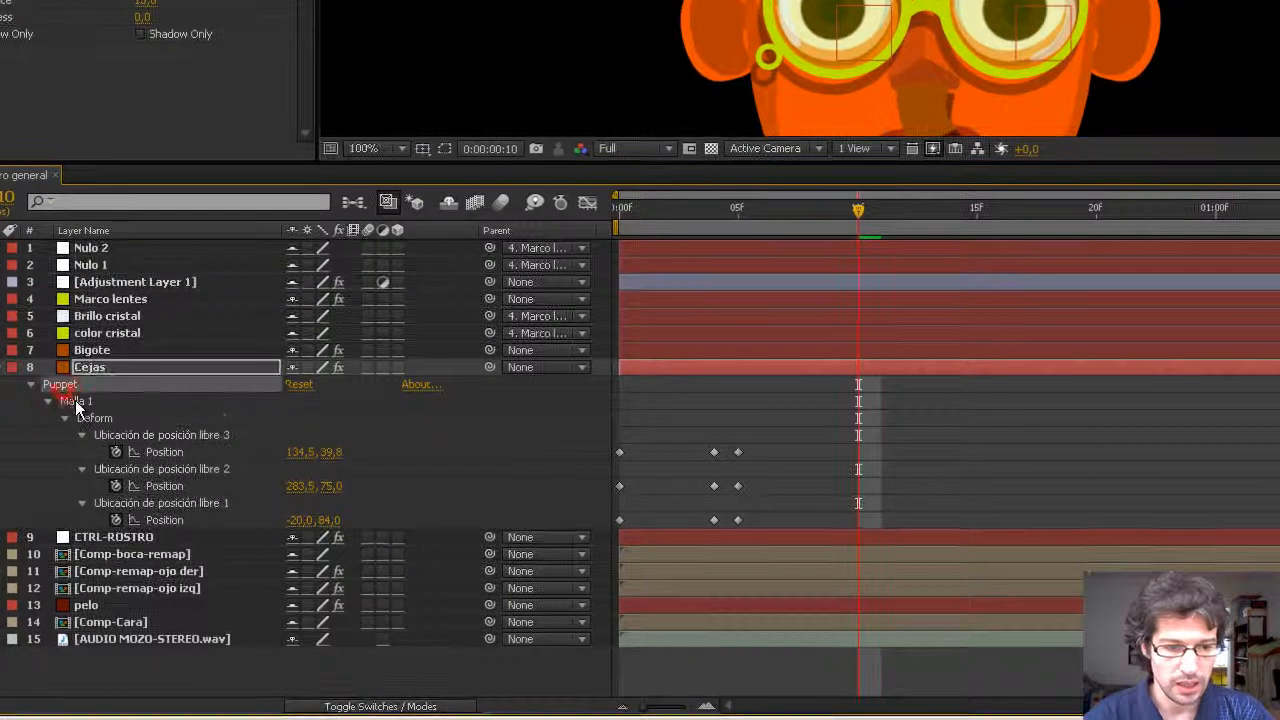
left_click(68, 405)
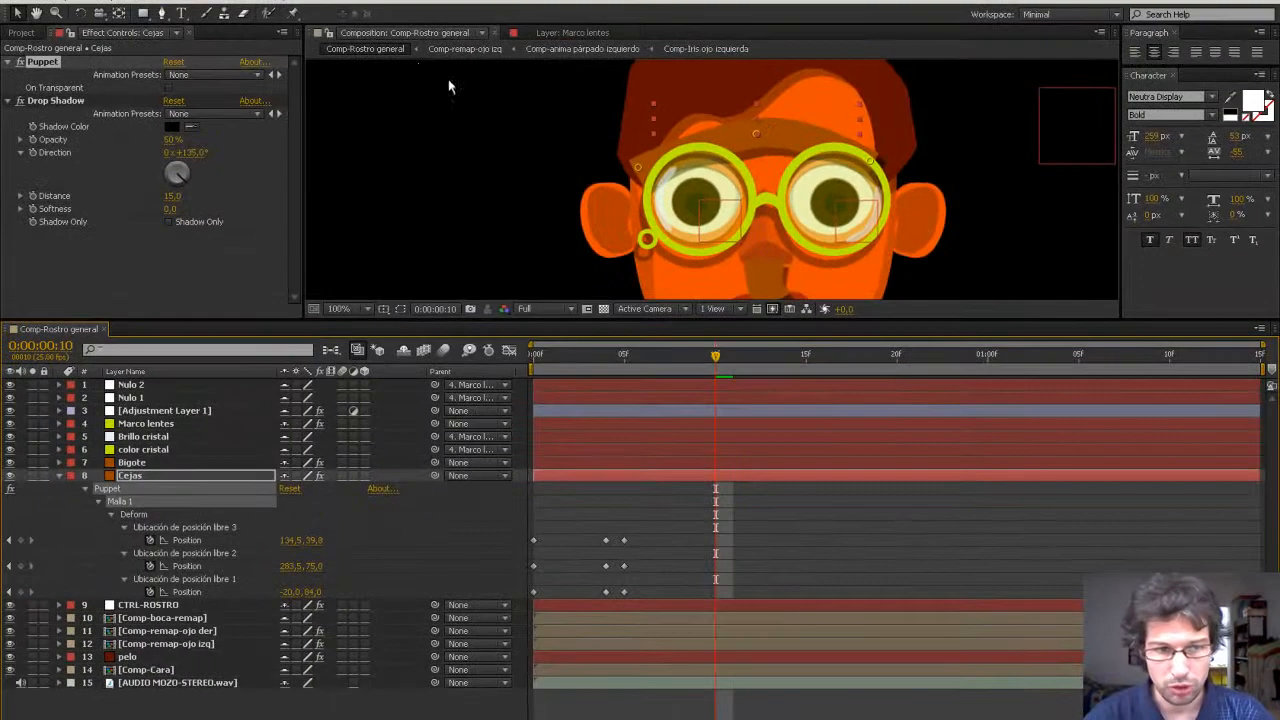
left_click(293, 12)
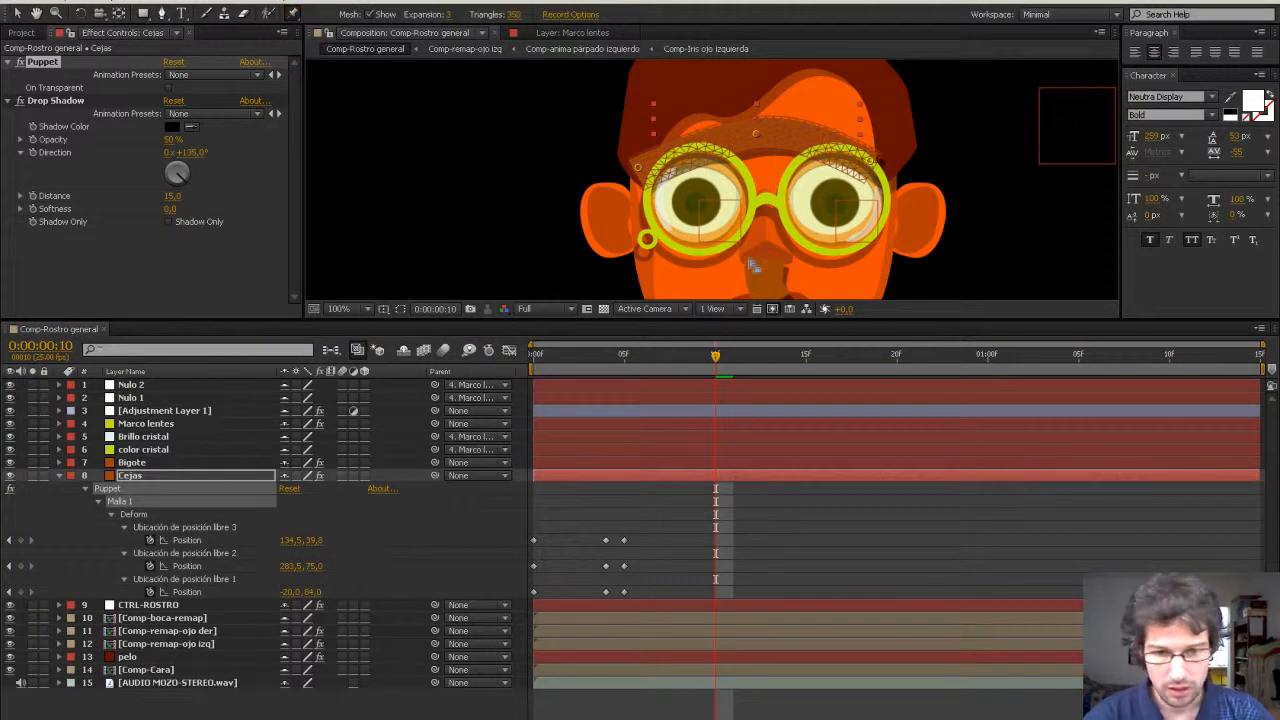
Try an extra Puppet pin between the middle and right-hand eyebrow pins, inspect its Position keyframe, and delete the pin.
left_click(798, 133)
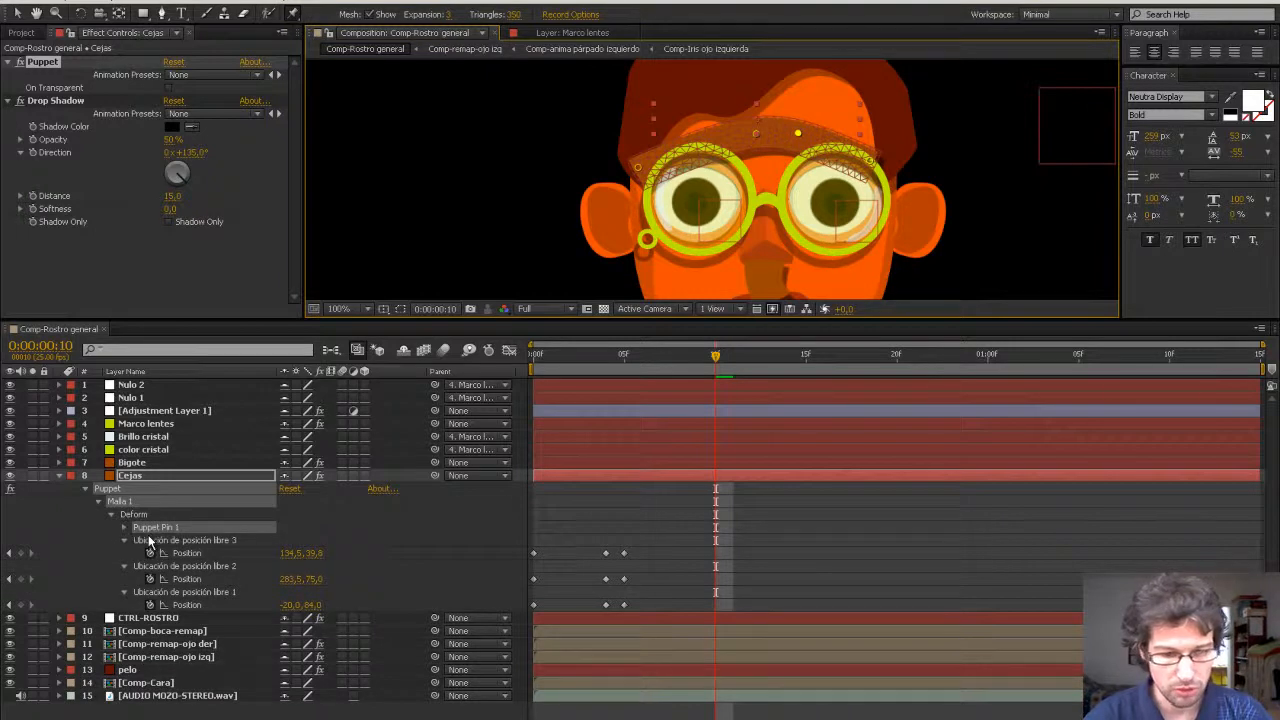
key("u")
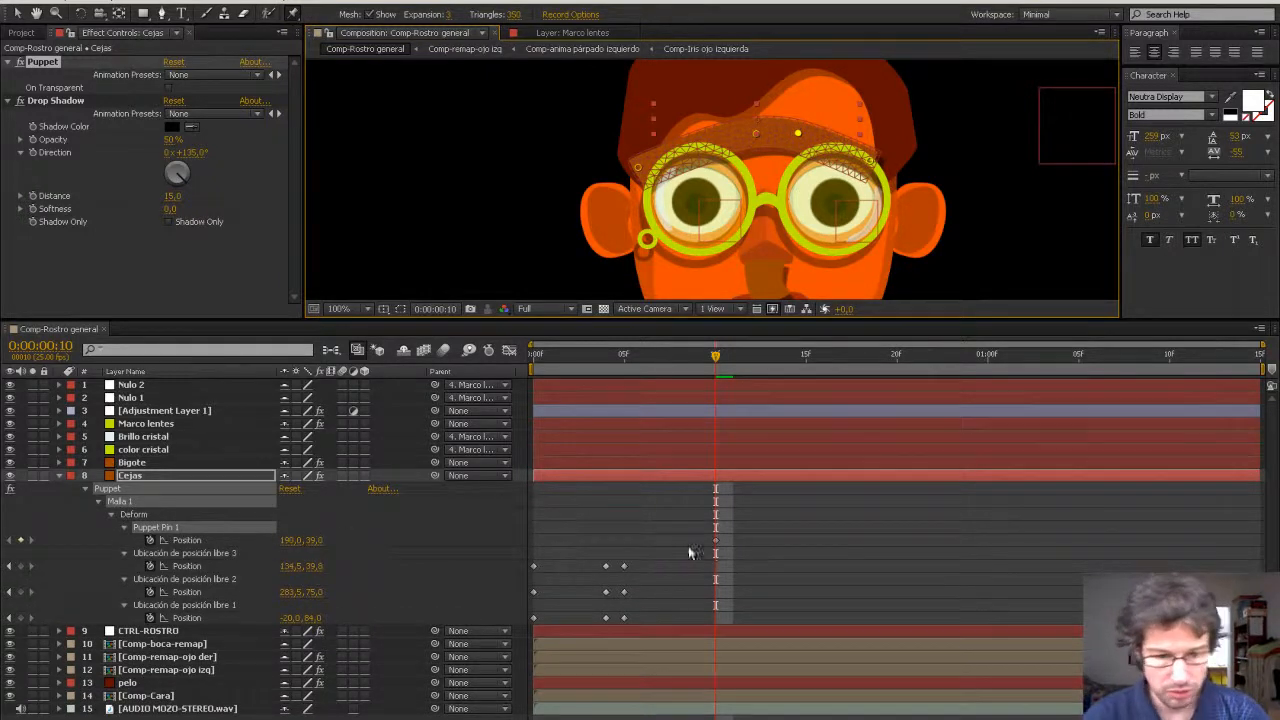
mouse_move(716, 548)
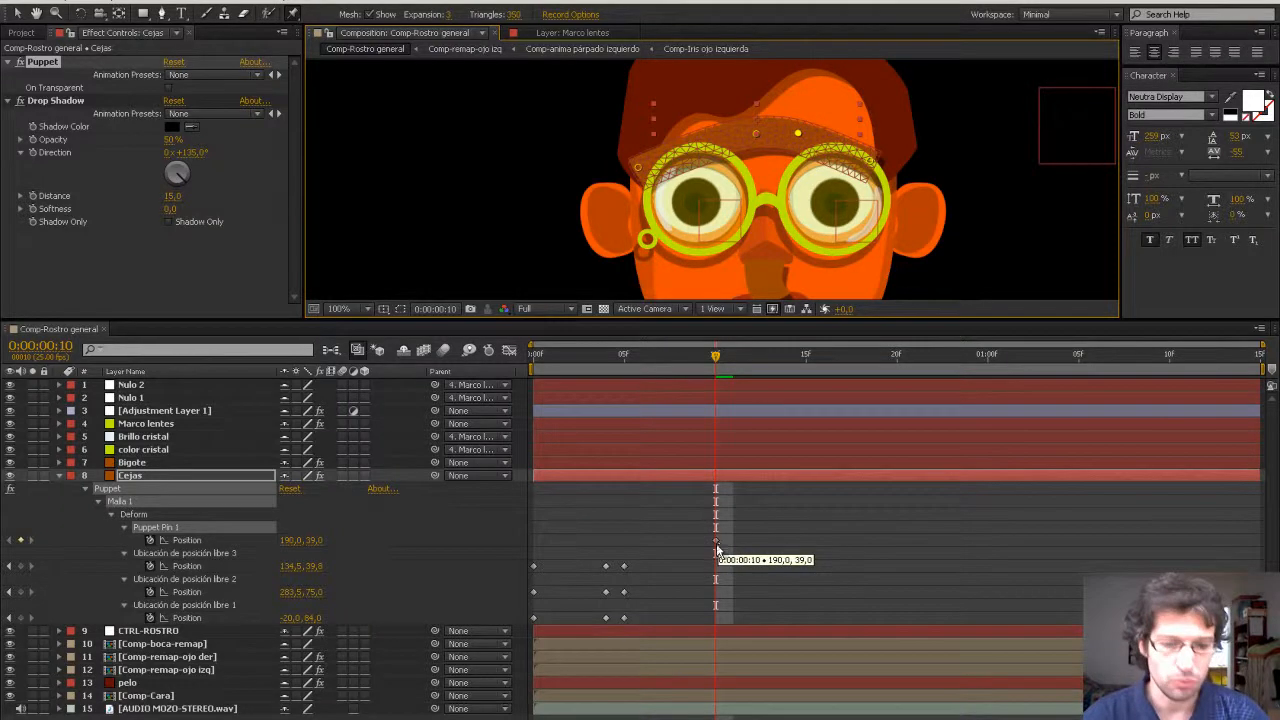
key("Delete")
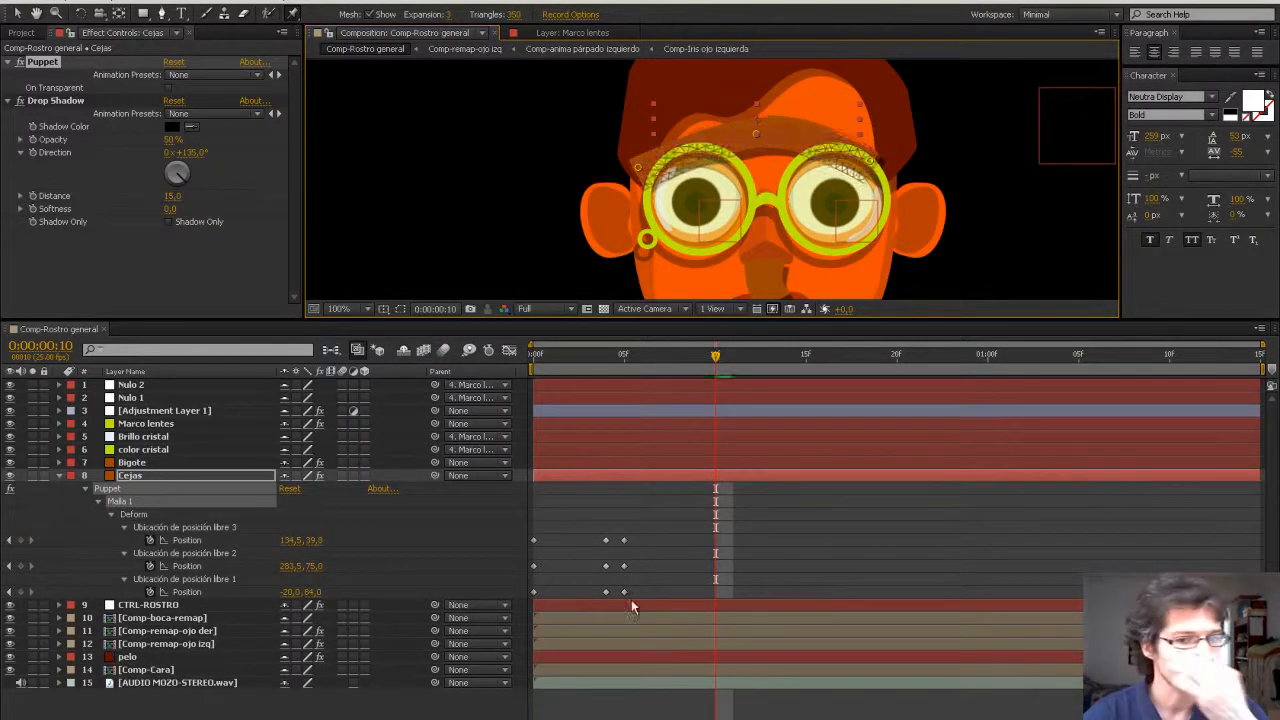
Scrub through the existing eyebrow animation and lower the middle eyebrow pin at 0:00:00:02.
left_click_drag(665, 356, 617, 369)
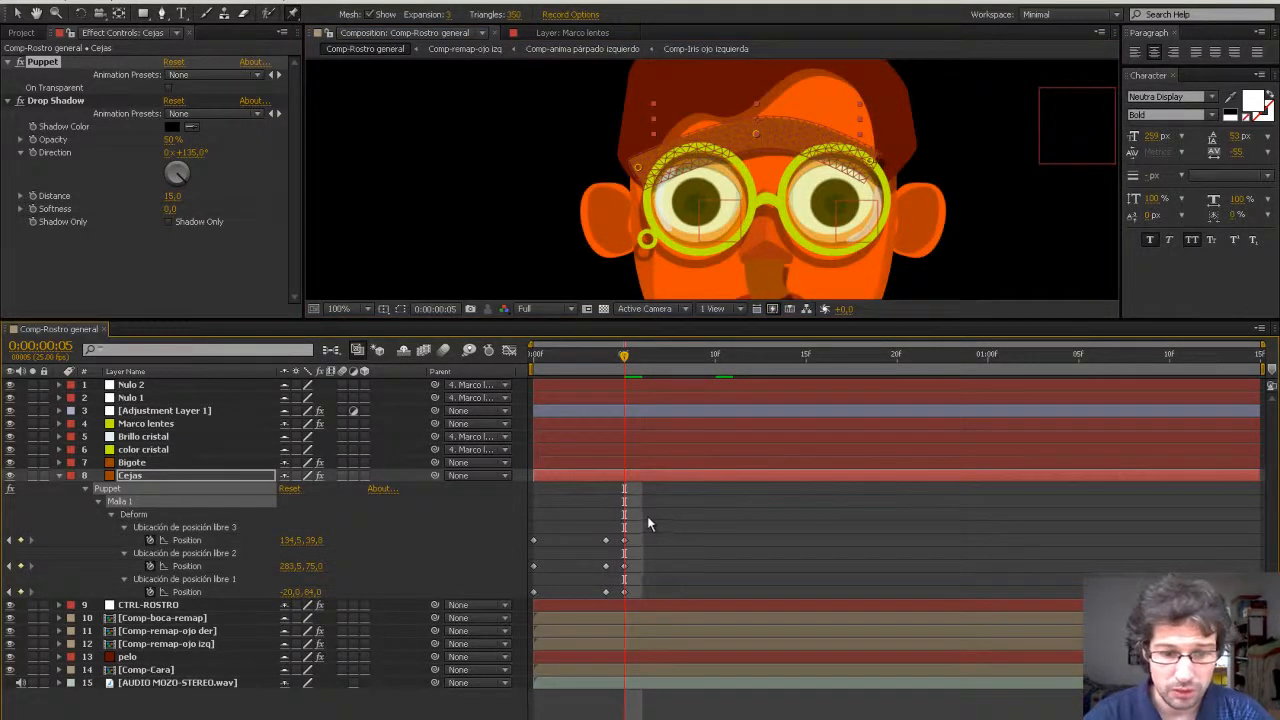
left_click_drag(625, 356, 629, 417)
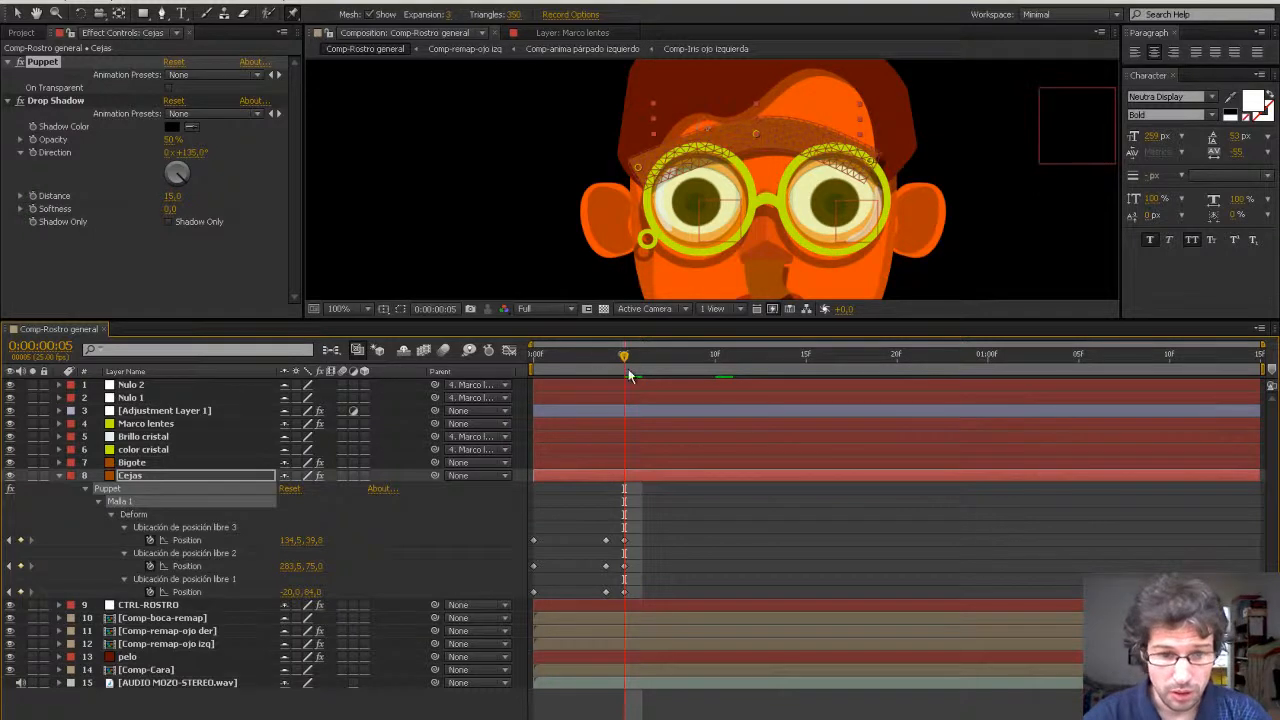
left_click_drag(627, 364, 574, 372)
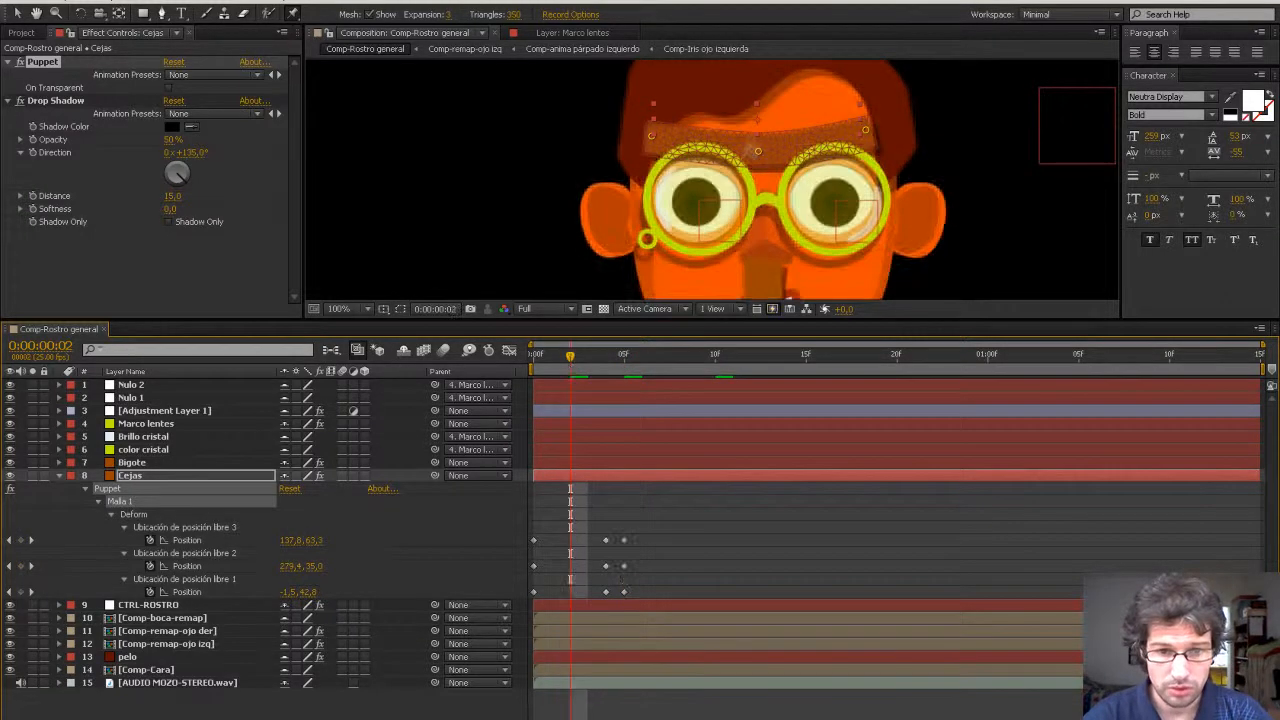
left_click_drag(759, 155, 762, 182)
At 0:00:00:07, pose the eyebrows by raising the right-hand pin and repositioning the middle and left-hand pins.
left_click_drag(569, 371, 660, 392)
left_click_drag(872, 166, 874, 103)
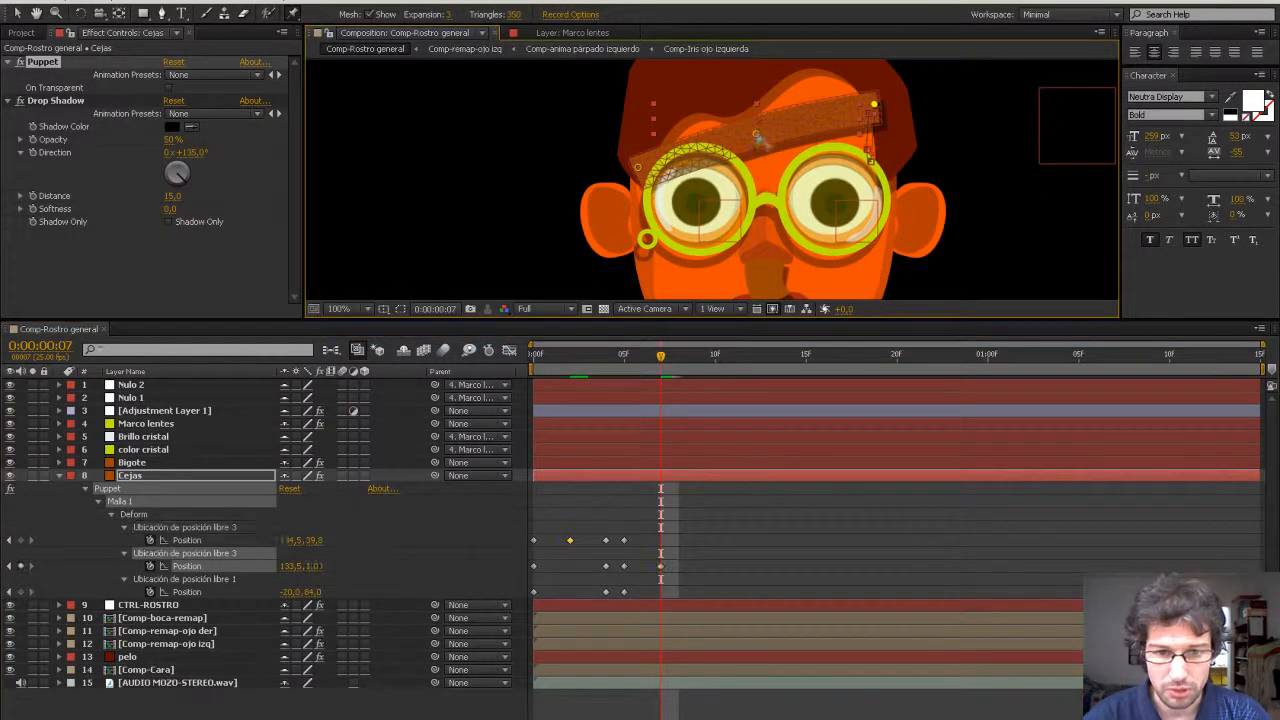
left_click_drag(785, 174, 790, 165)
left_click_drag(638, 167, 648, 176)
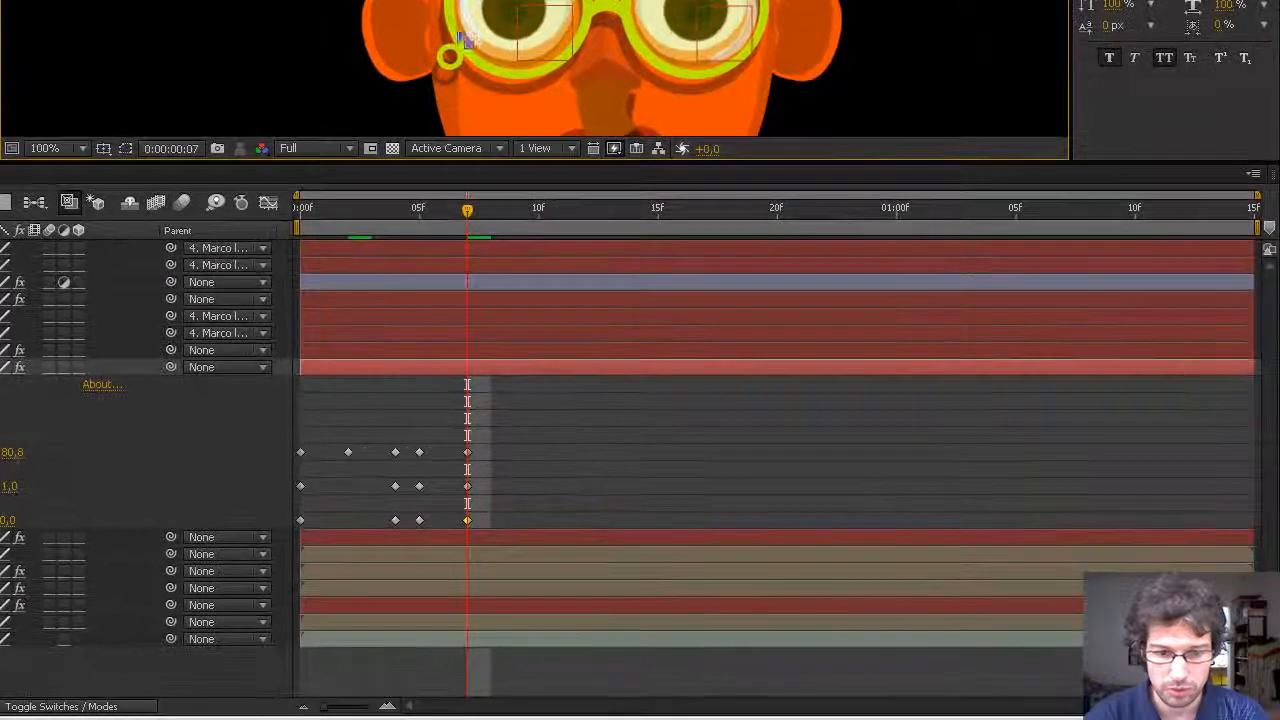
Retime the eyebrow pin keyframes, moving those at frame 7 to frame 10 and those at frame 5 to frame 7.
left_click_drag(465, 212, 418, 240)
left_click_drag(500, 410, 432, 528)
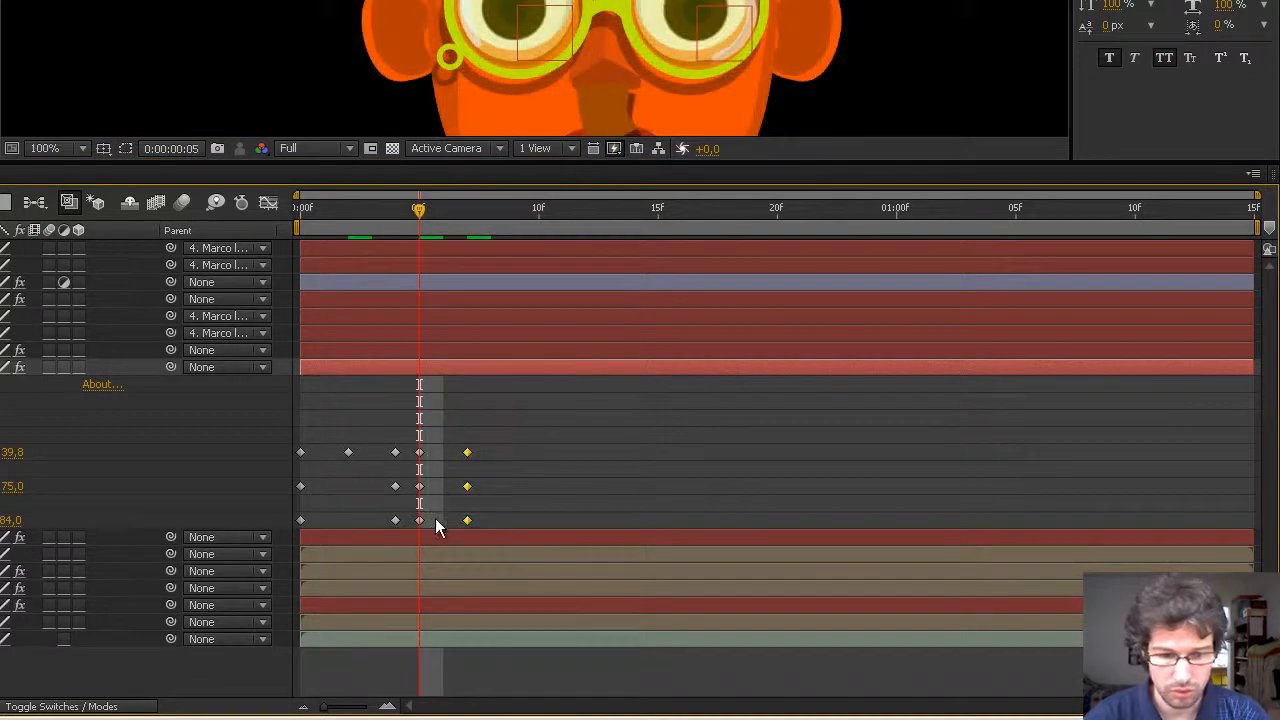
left_click_drag(469, 463, 539, 455)
mouse_move(463, 437)
left_mouse_down()
mouse_move(420, 531)
mouse_move(423, 457)
mouse_move(466, 457)
left_mouse_up()
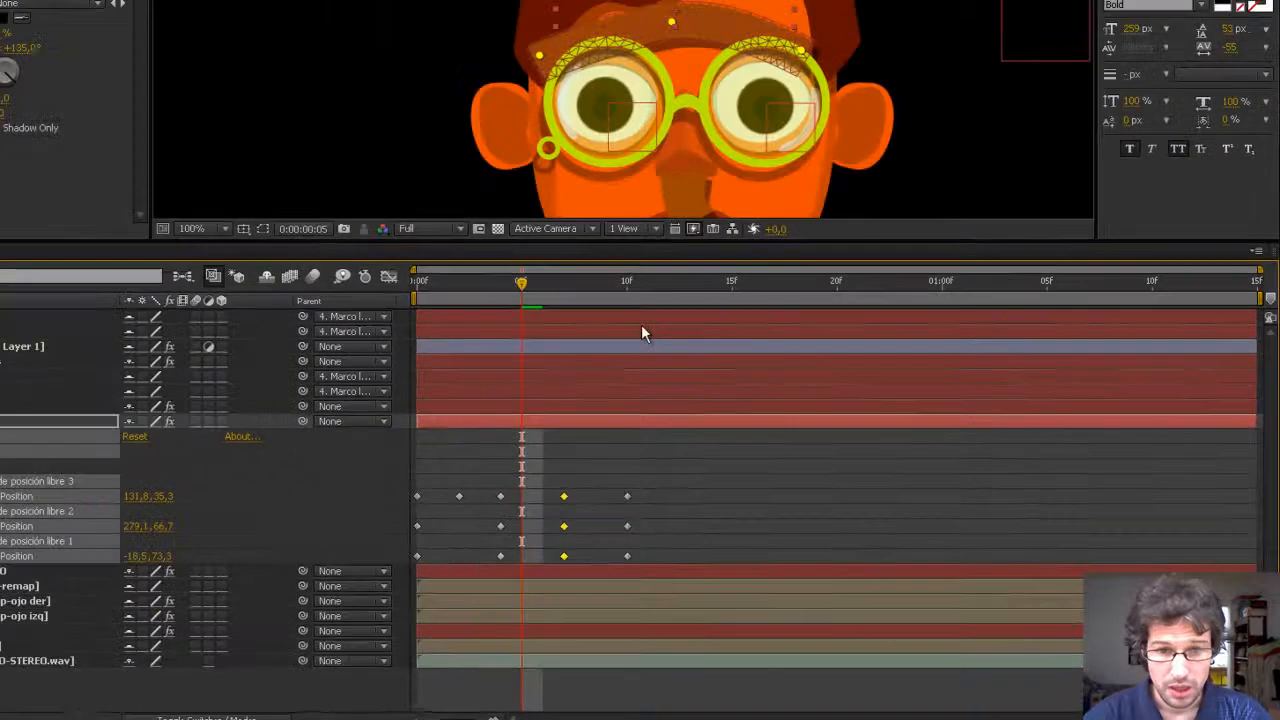
Show the whole head at 25% magnification and save the project.
scroll(830, 111, "down", 4)
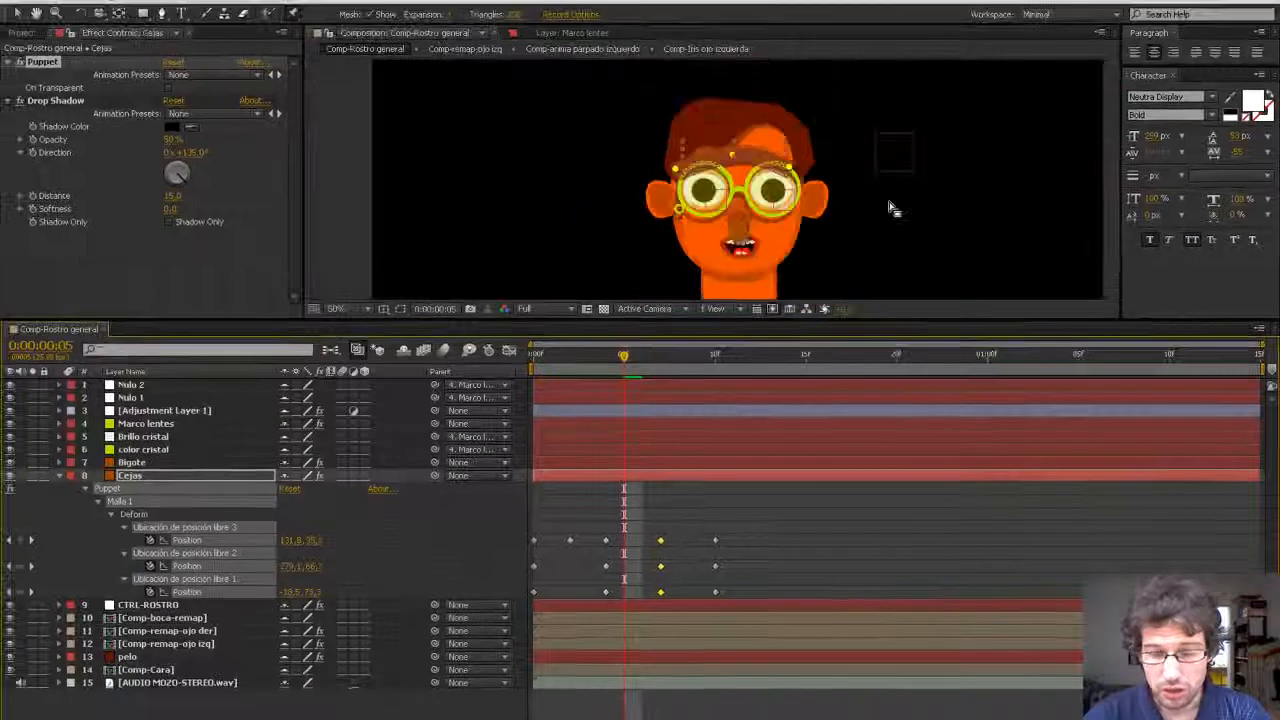
left_click_drag(835, 240, 903, 226)
key("ctrl+s")
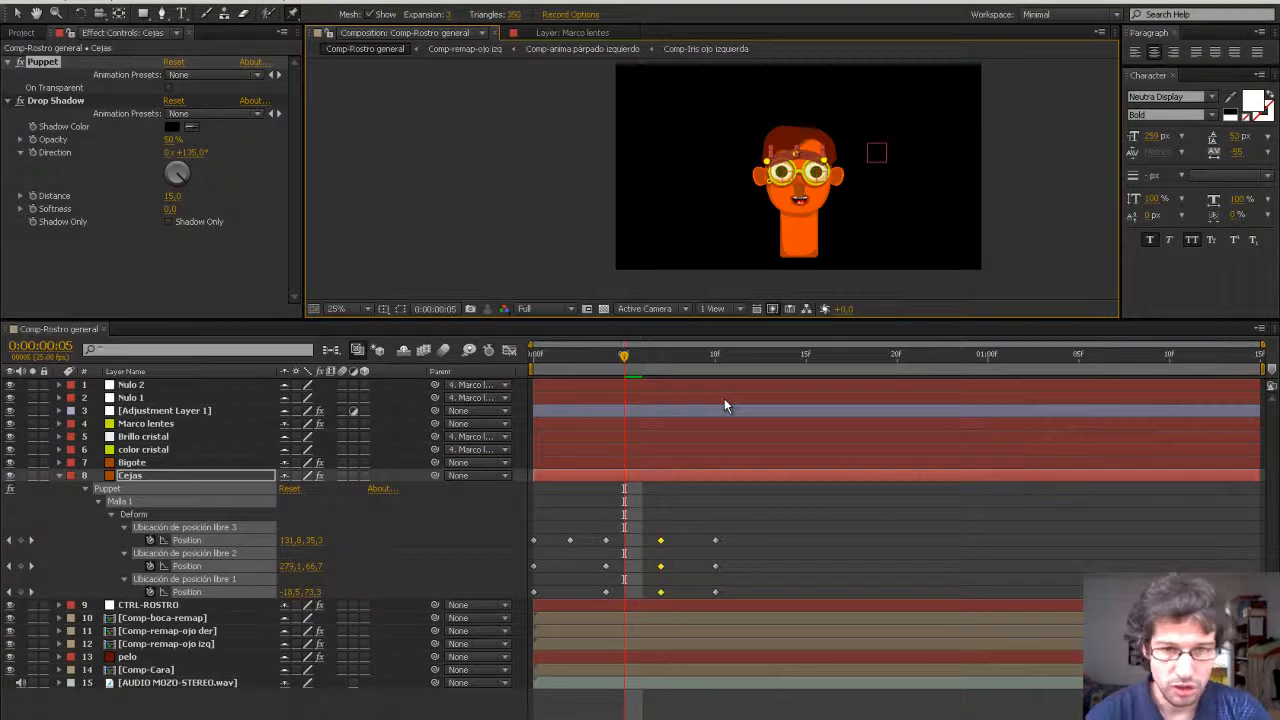